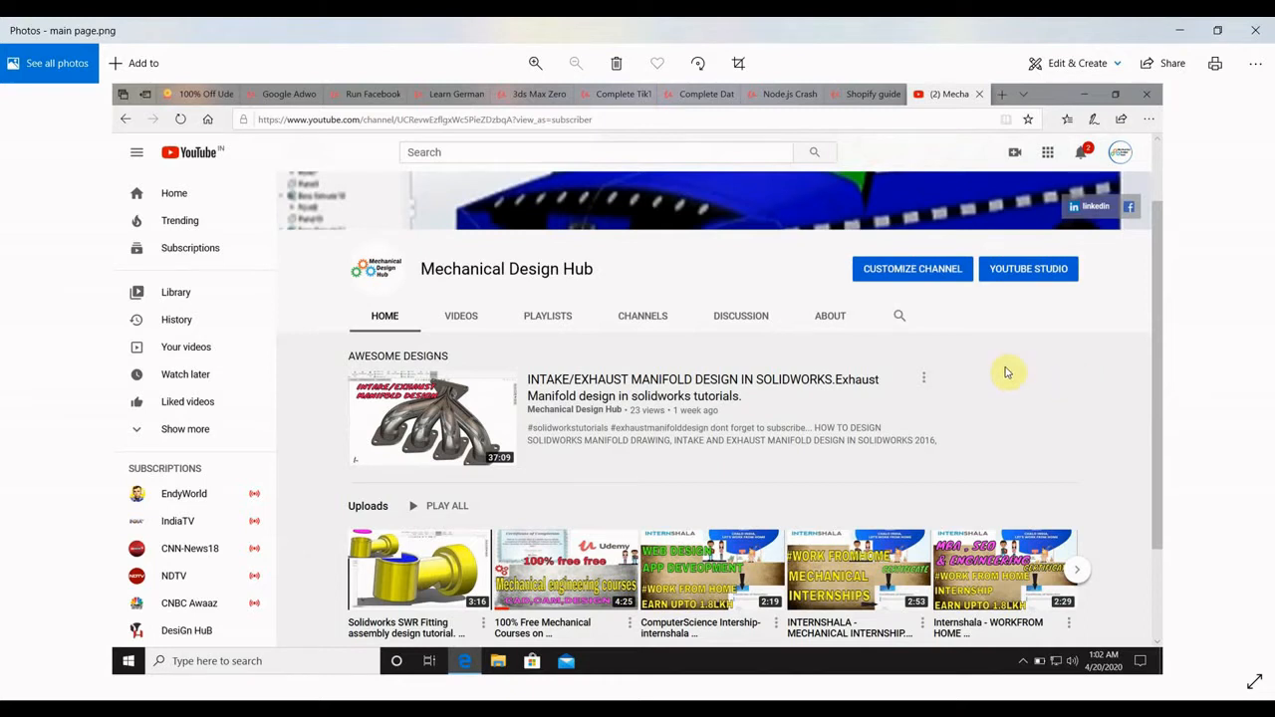
Switch to Solid Edge and examine the boom part from several angles, including its pin holes and the bracket on top.
left_click(1181, 31)
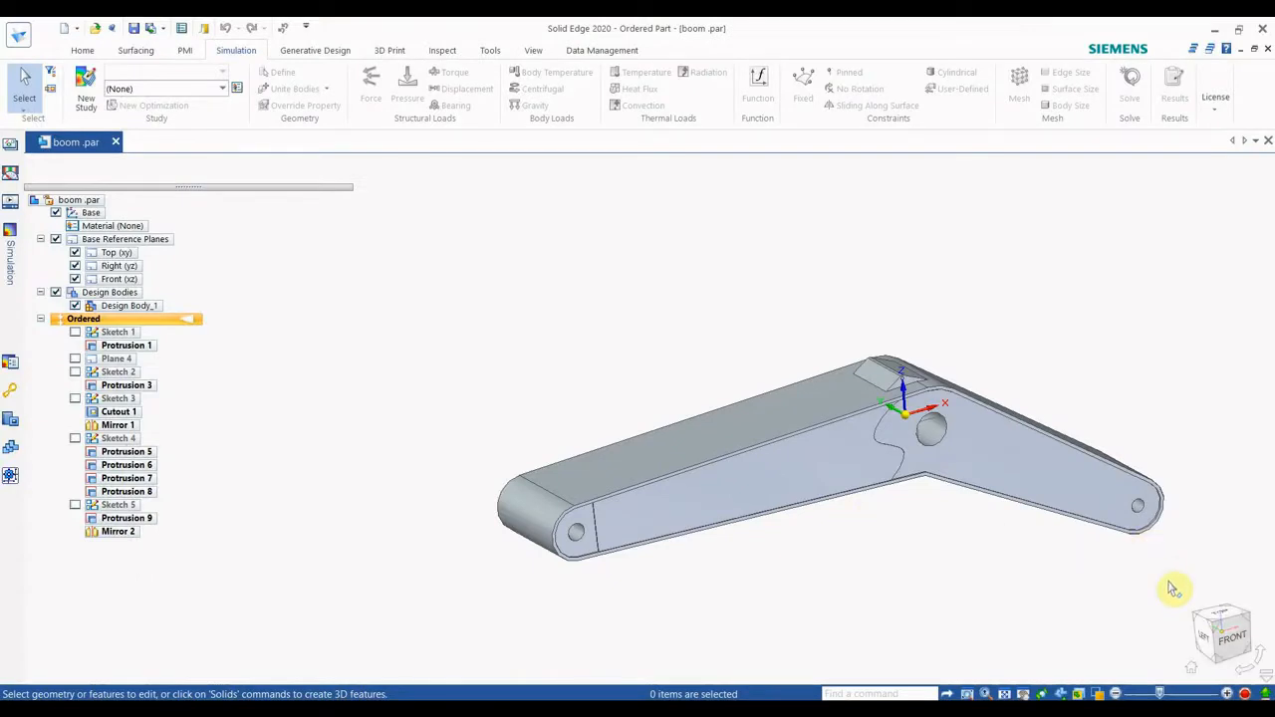
scroll(1175, 578, "up", 2)
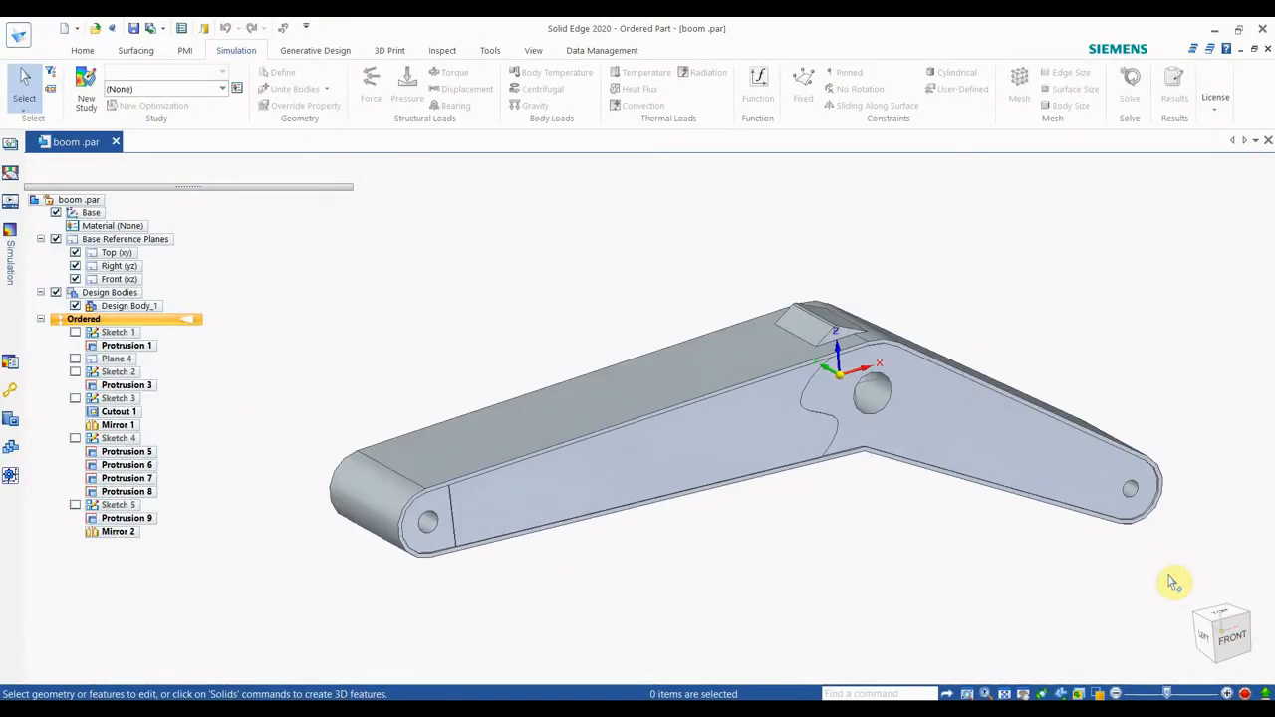
middle_click_drag(859, 576, 843, 603)
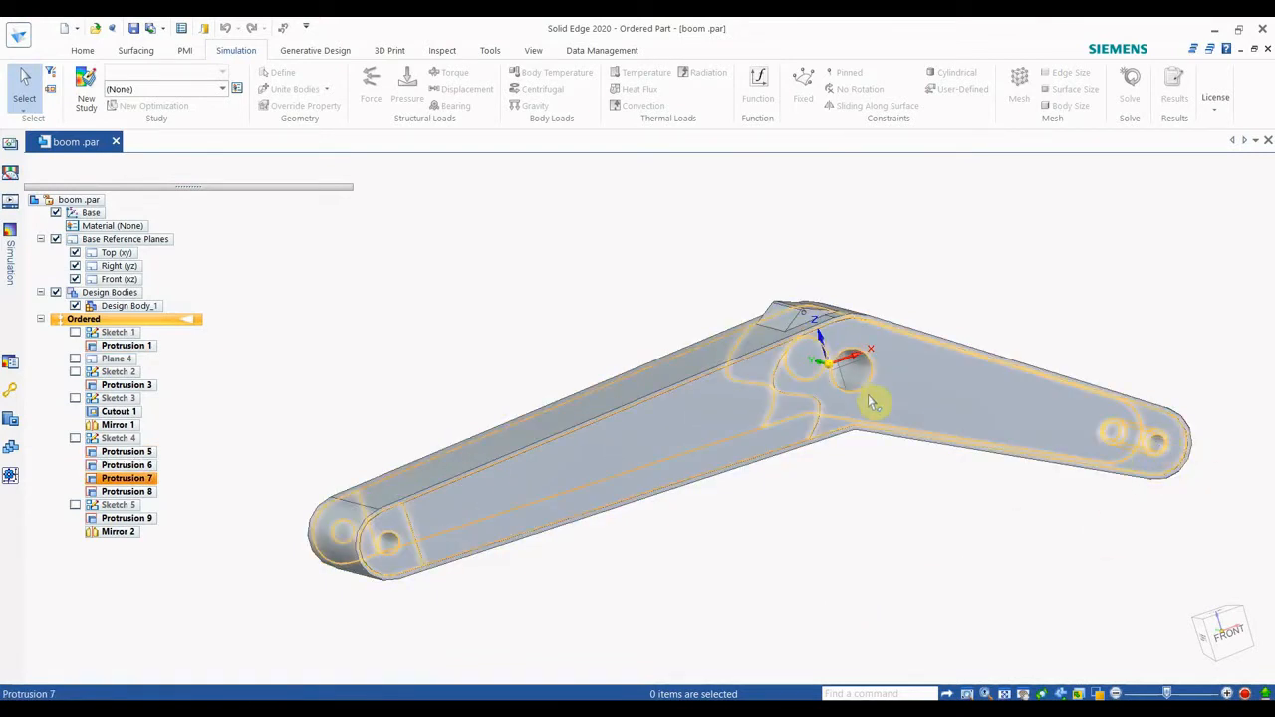
scroll(802, 328, "up", 2)
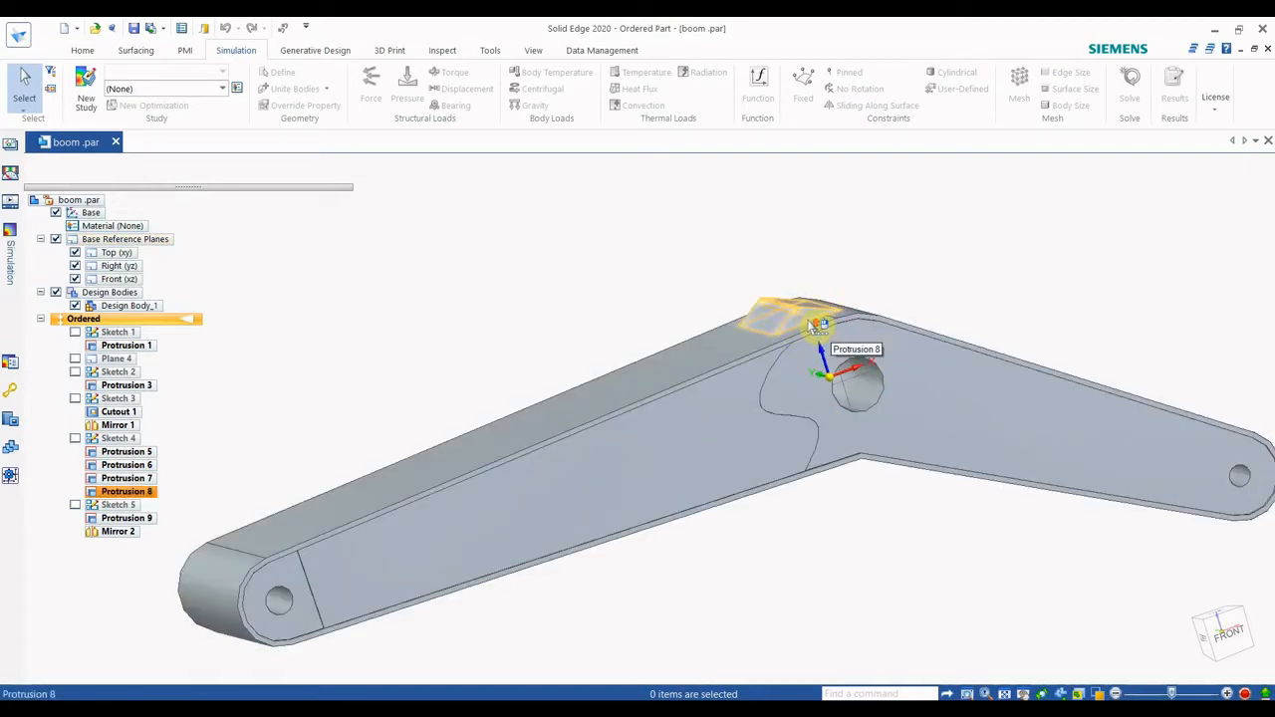
scroll(982, 385, "down", 4)
scroll(1059, 344, "up", 3)
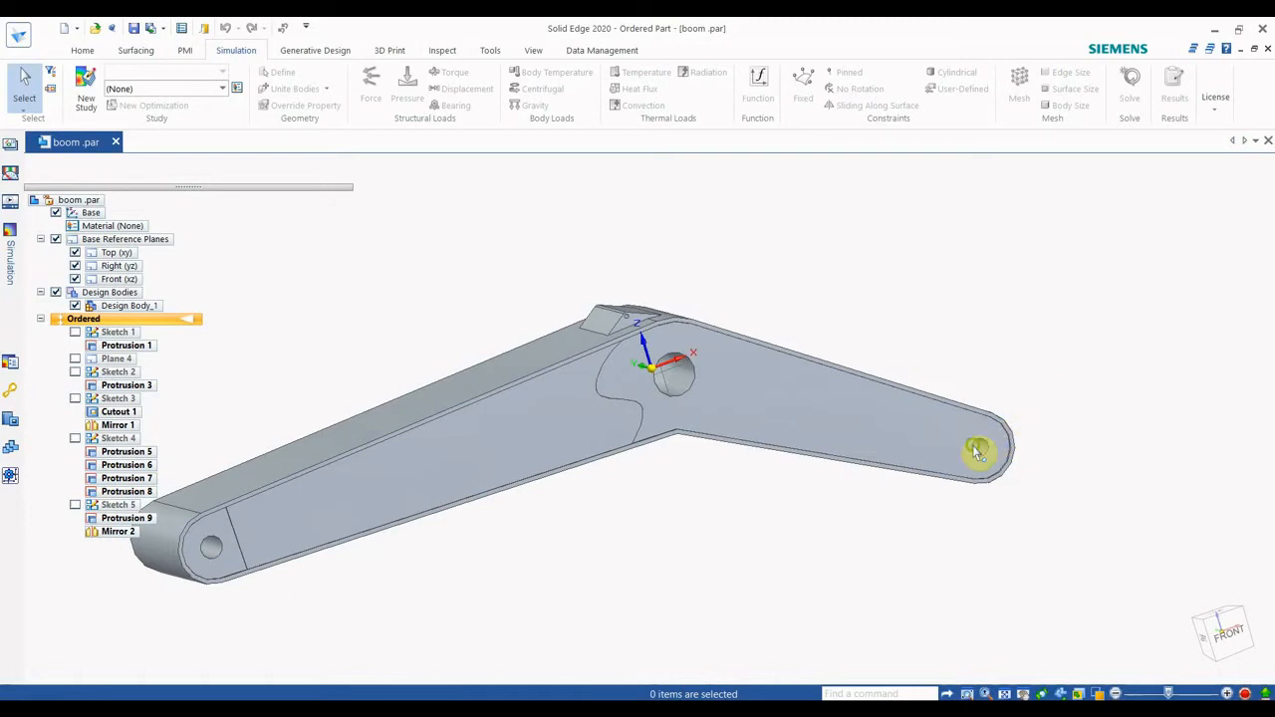
middle_click_drag(976, 447, 942, 465)
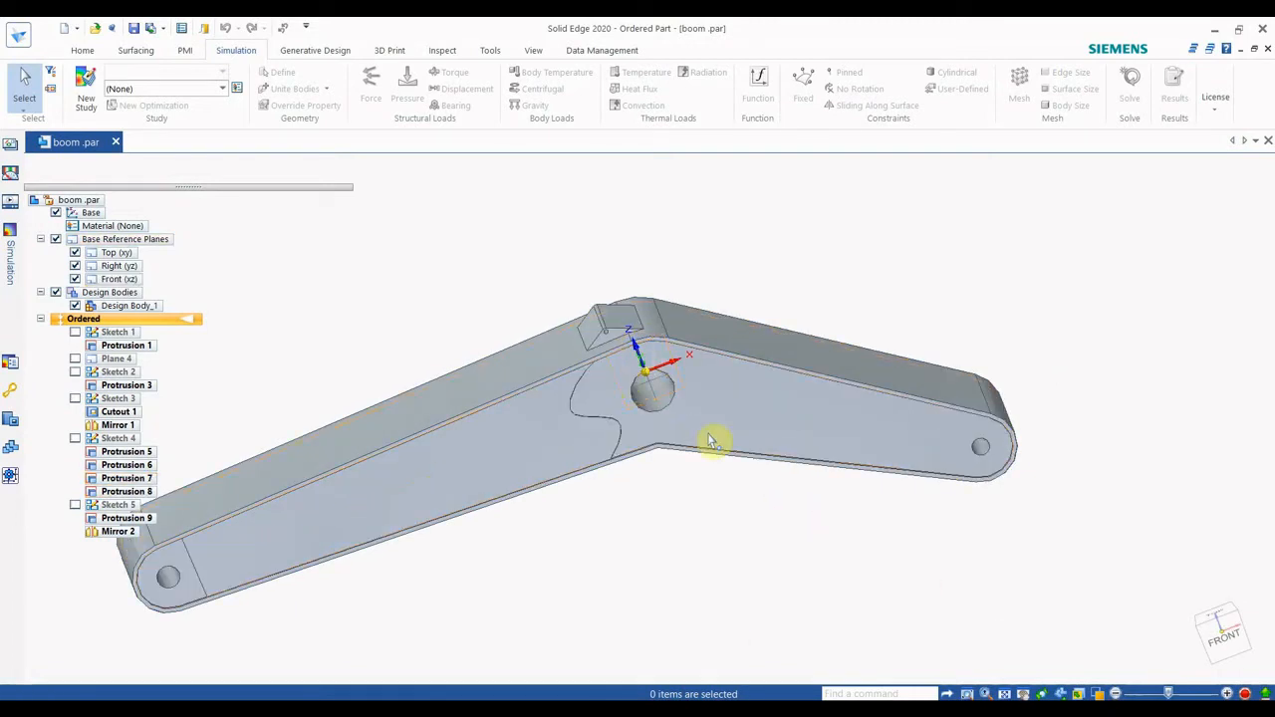
scroll(930, 515, "down", 2)
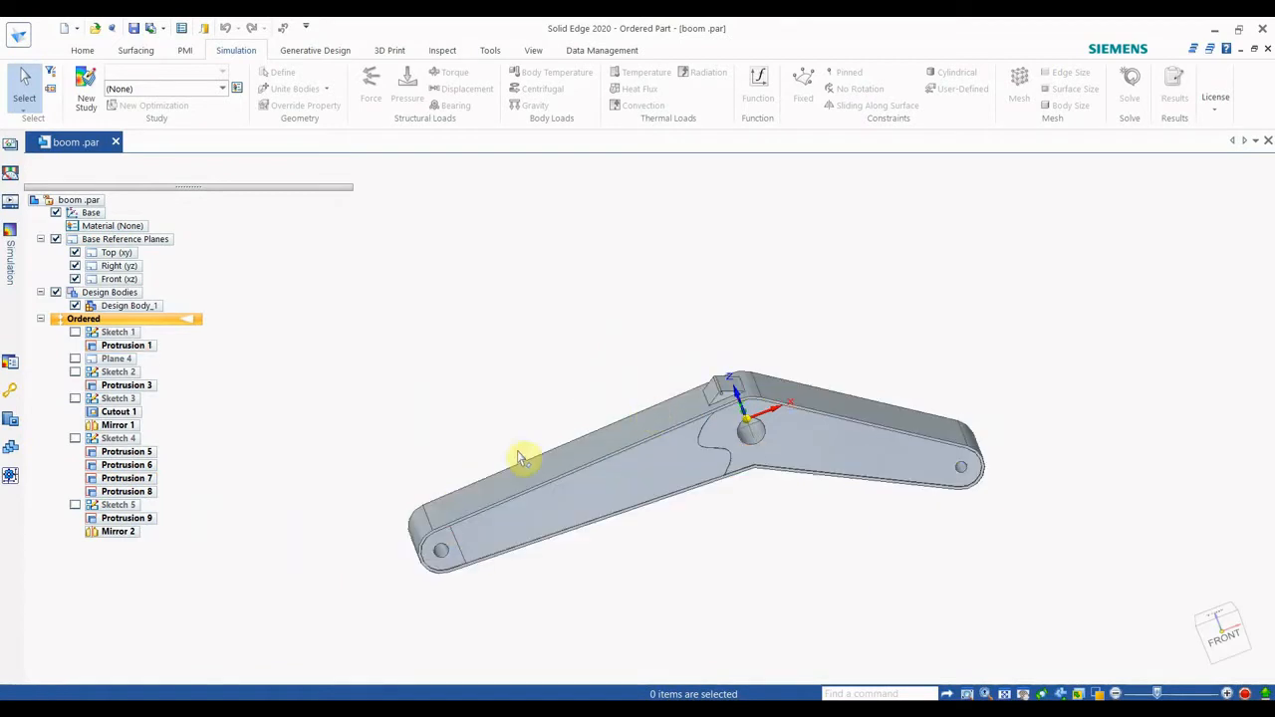
scroll(662, 422, "up", 1)
scroll(826, 468, "down", 1)
middle_click_drag(817, 498, 890, 492)
middle_click_drag(919, 567, 922, 610)
scroll(962, 584, "up", 2)
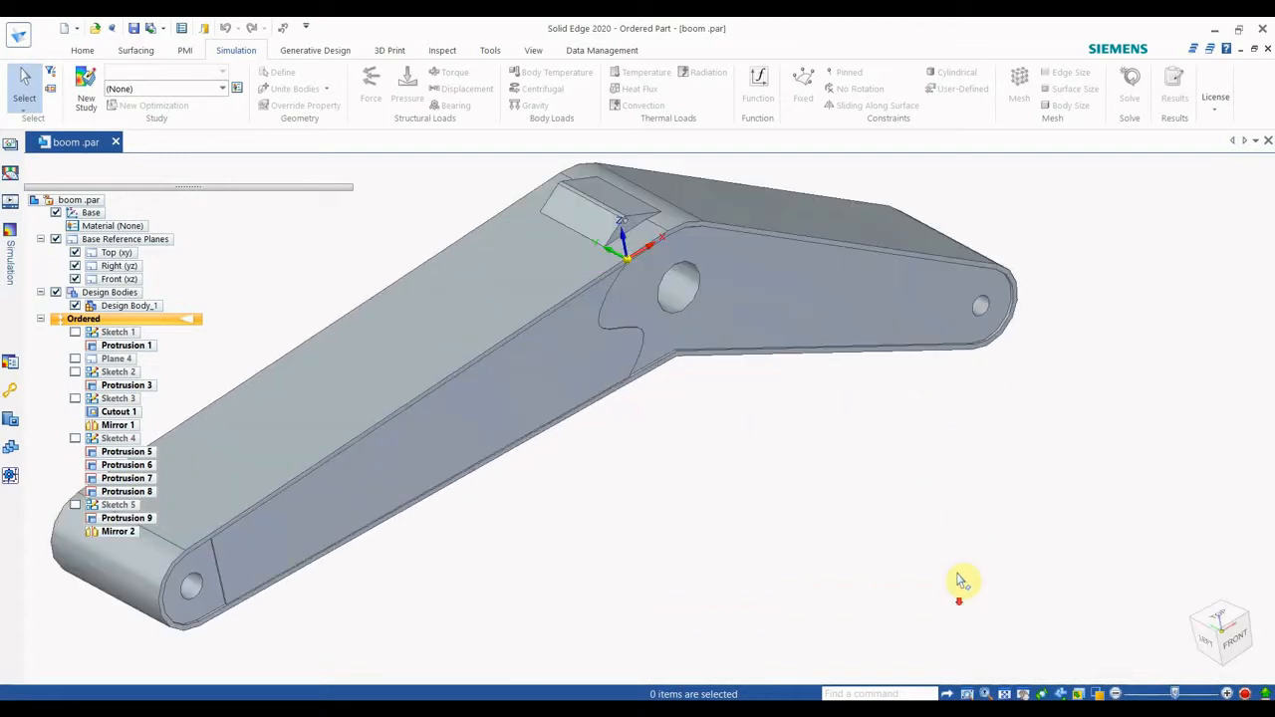
scroll(967, 558, "down", 3)
middle_click_drag(968, 554, 943, 533)
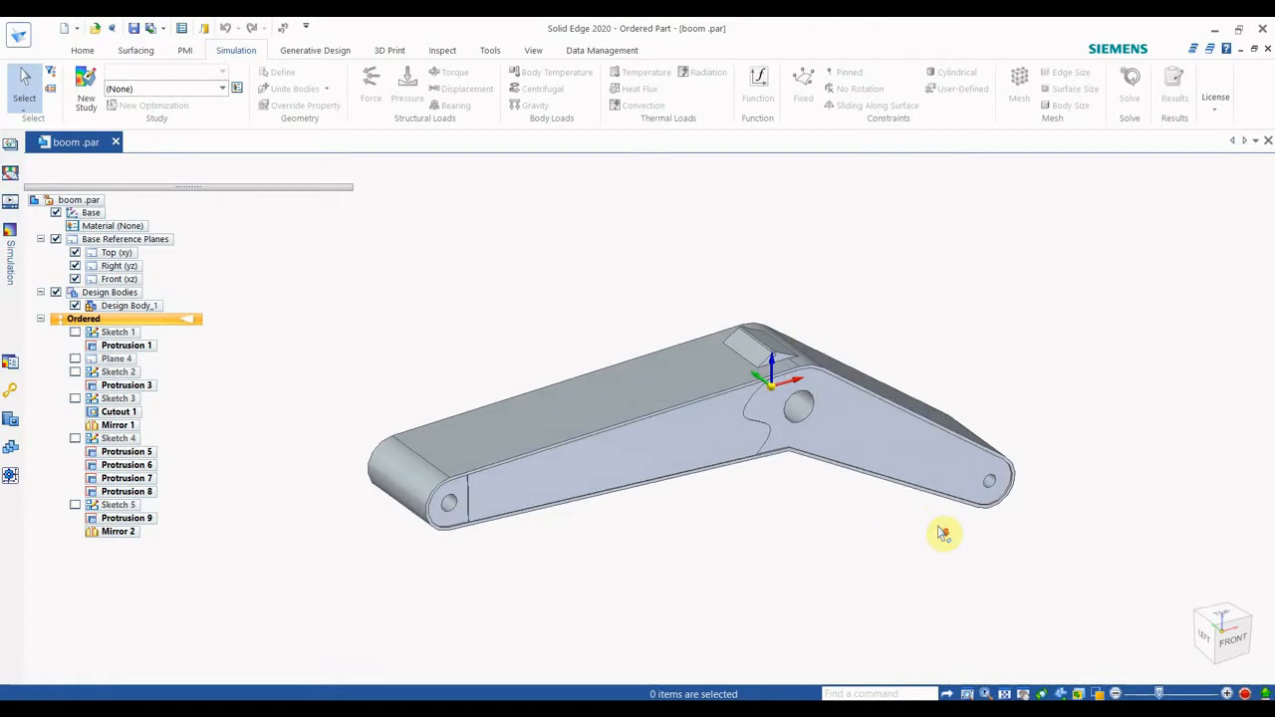
scroll(939, 529, "up", 2)
scroll(940, 527, "down", 3)
scroll(930, 532, "up", 2)
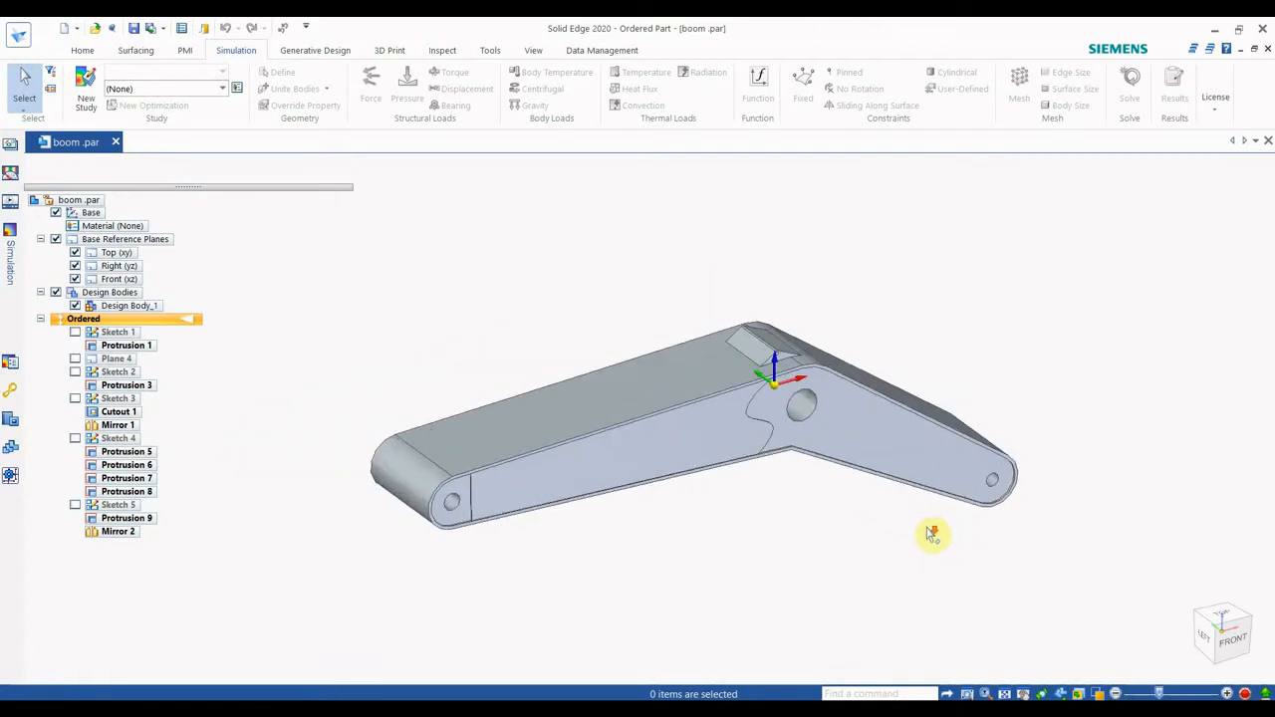
scroll(931, 532, "down", 2)
scroll(772, 397, "up", 1)
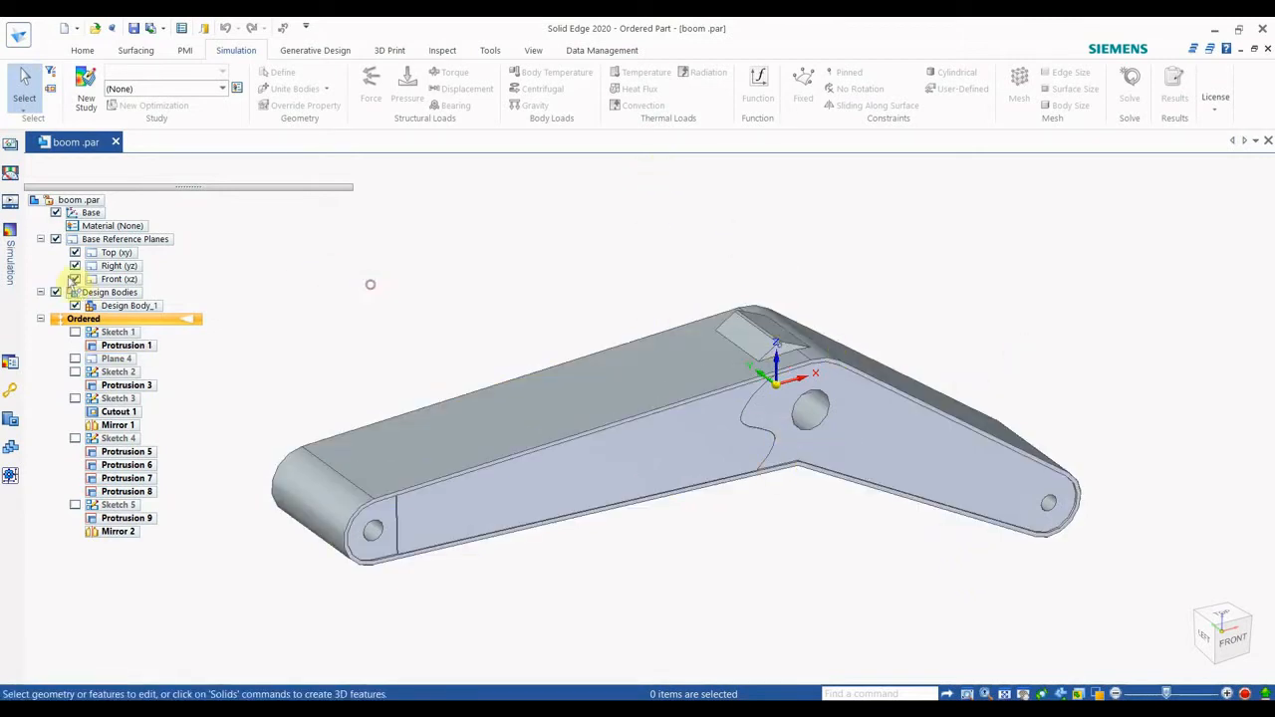
Assign the Steel, structural material to the boom part.
right_click(115, 229)
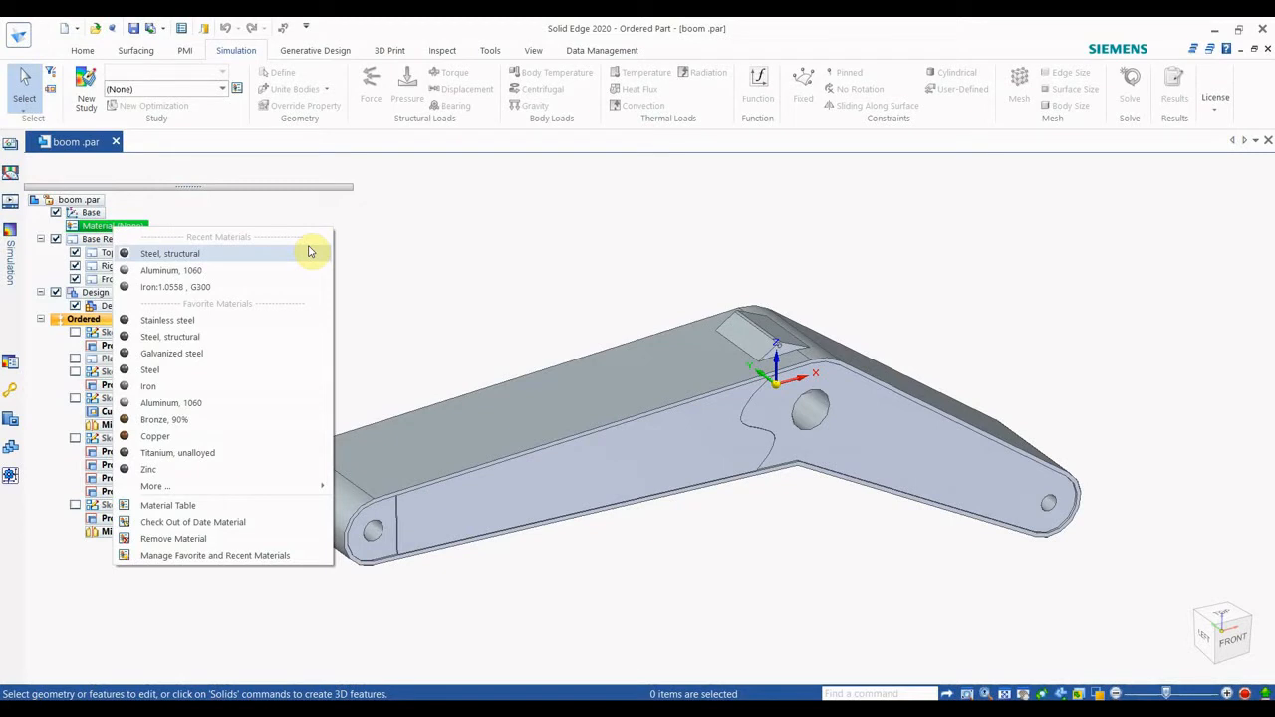
left_click(250, 253)
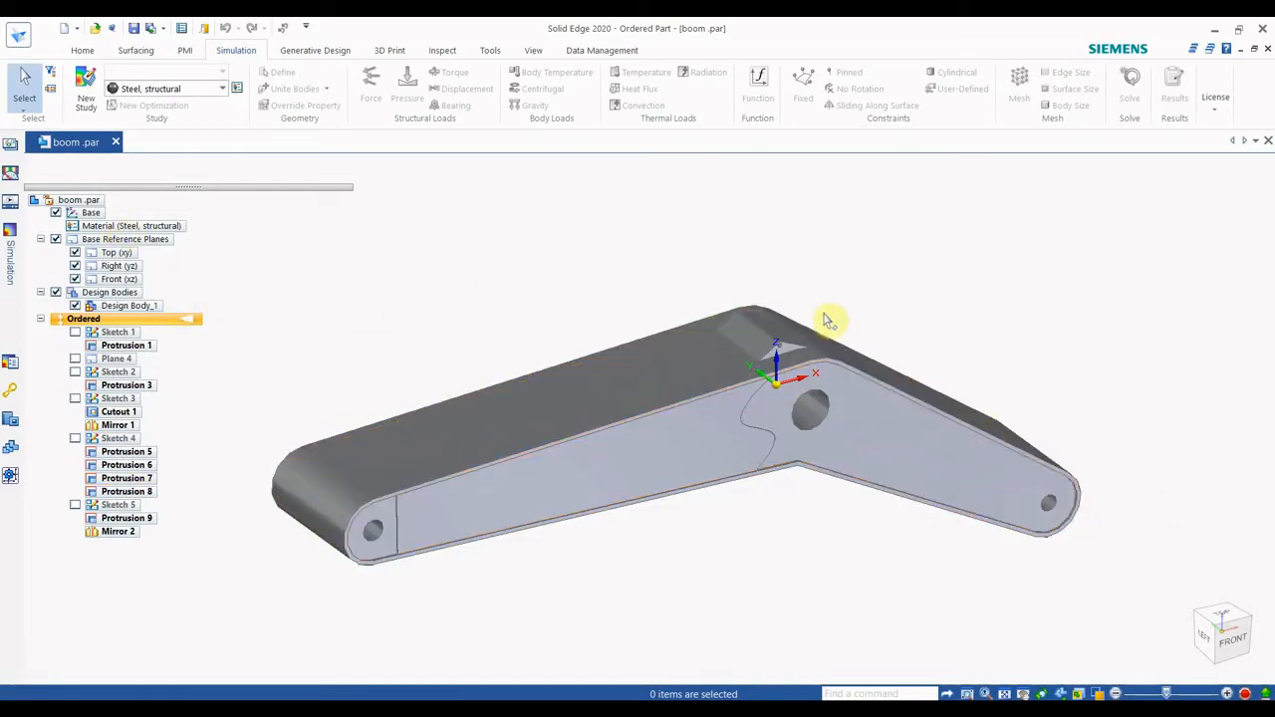
Create a Linear Static study with a Tetrahedral mesh and include the boom's design body as its geometry.
left_click(82, 52)
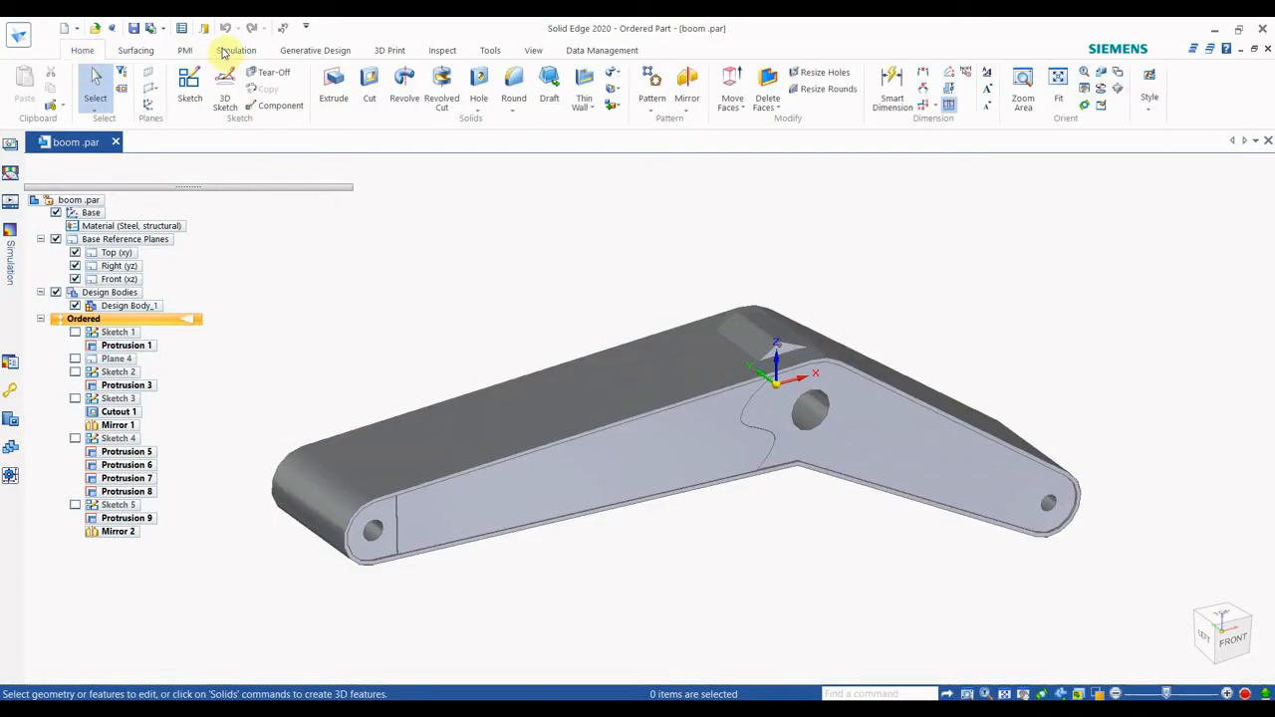
left_click(230, 49)
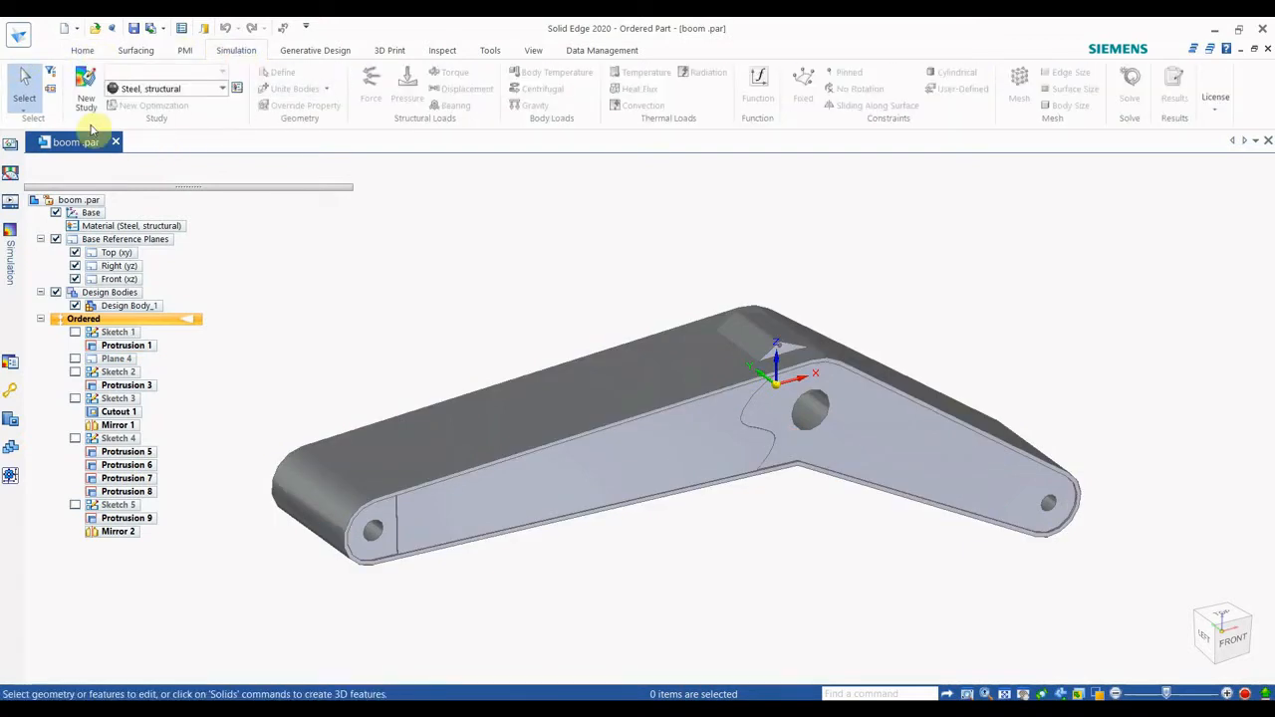
left_click(87, 96)
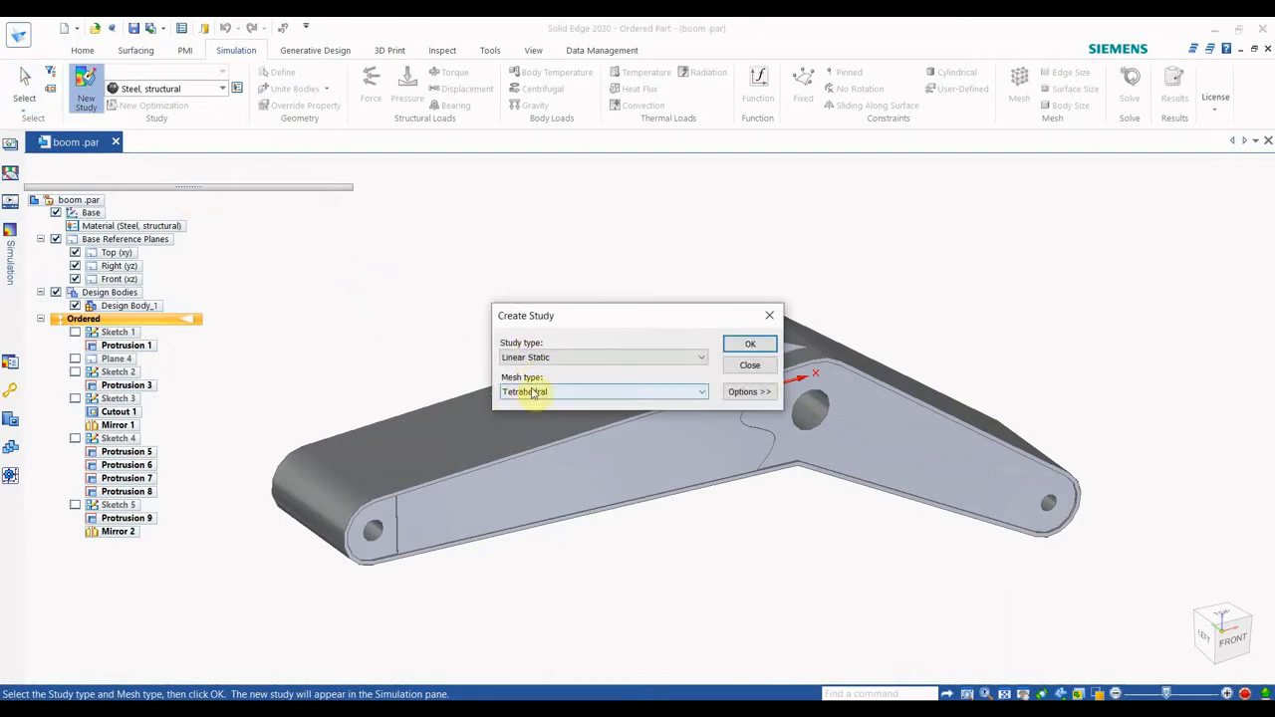
left_click(737, 348)
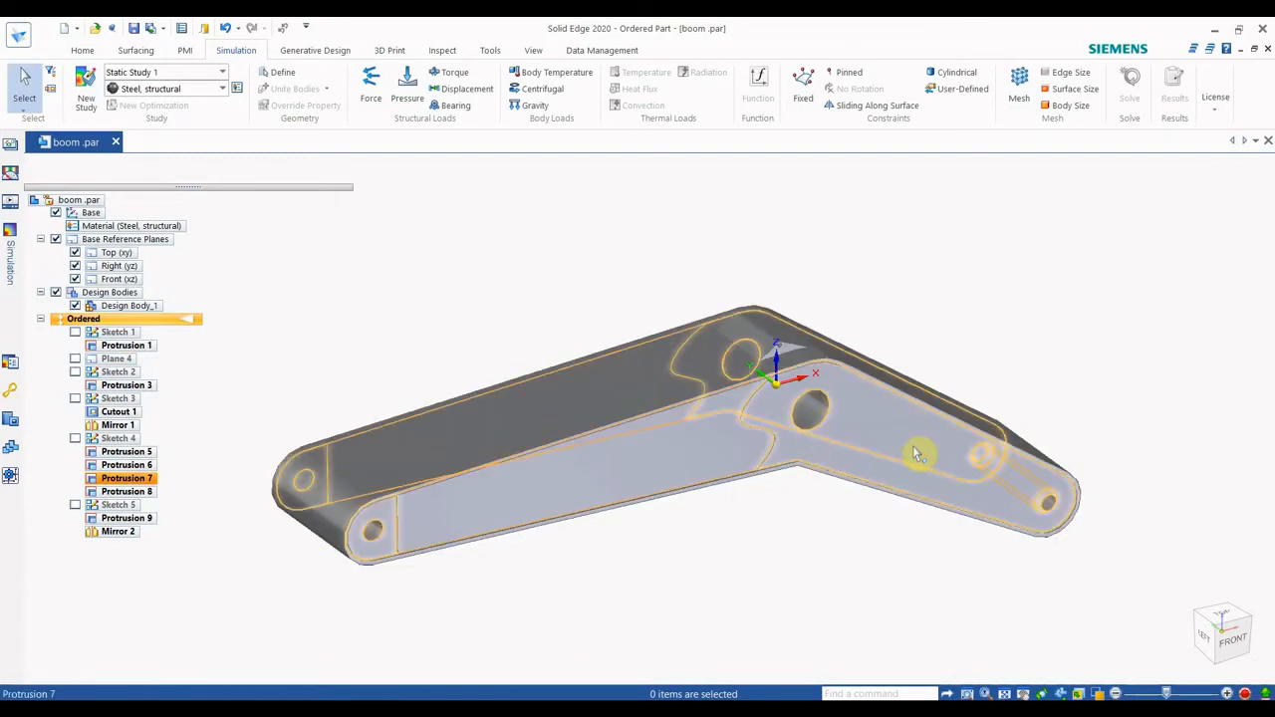
left_click(288, 84)
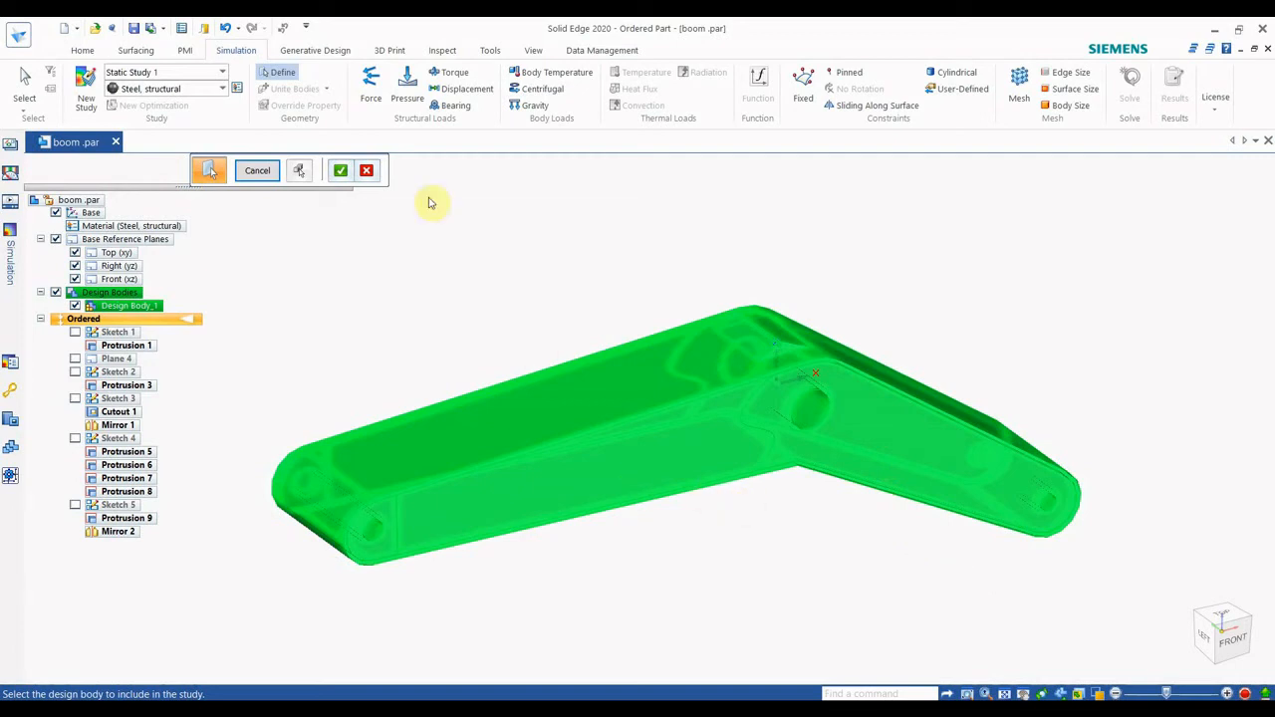
left_click(337, 170)
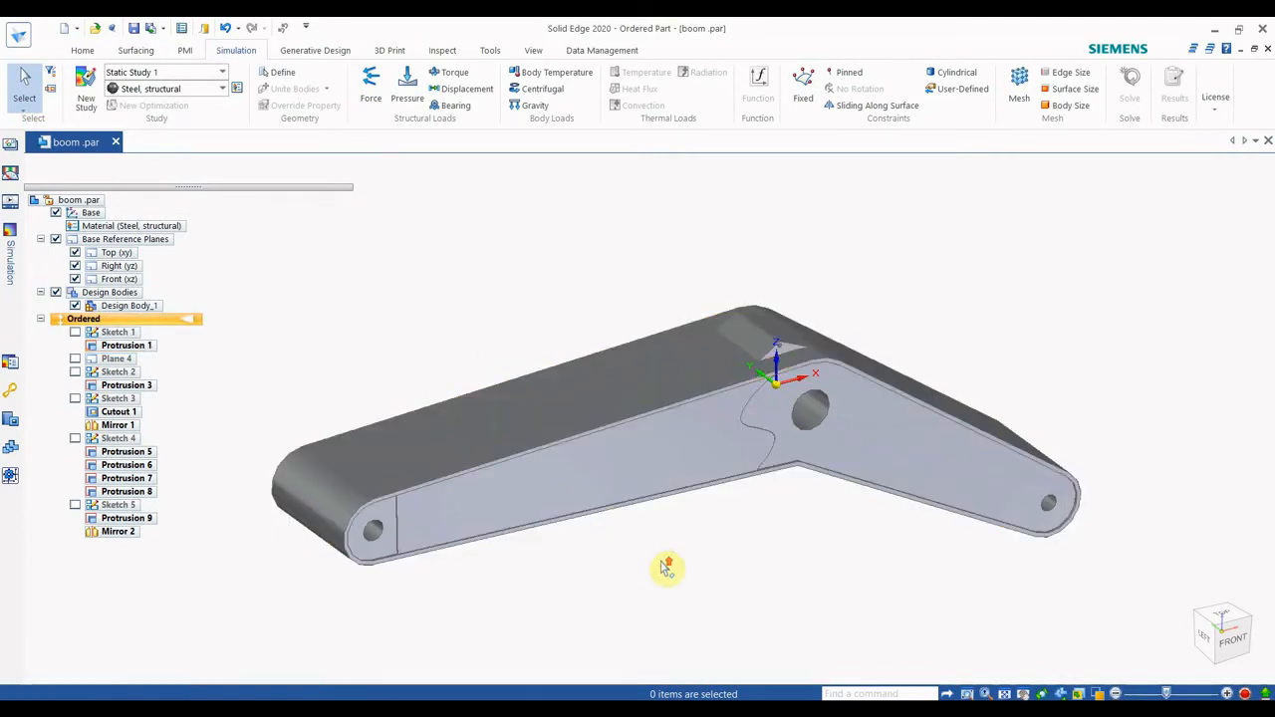
Examine the pin holes at both ends of the boom to decide where loads and constraints belong.
scroll(664, 568, "down", 1)
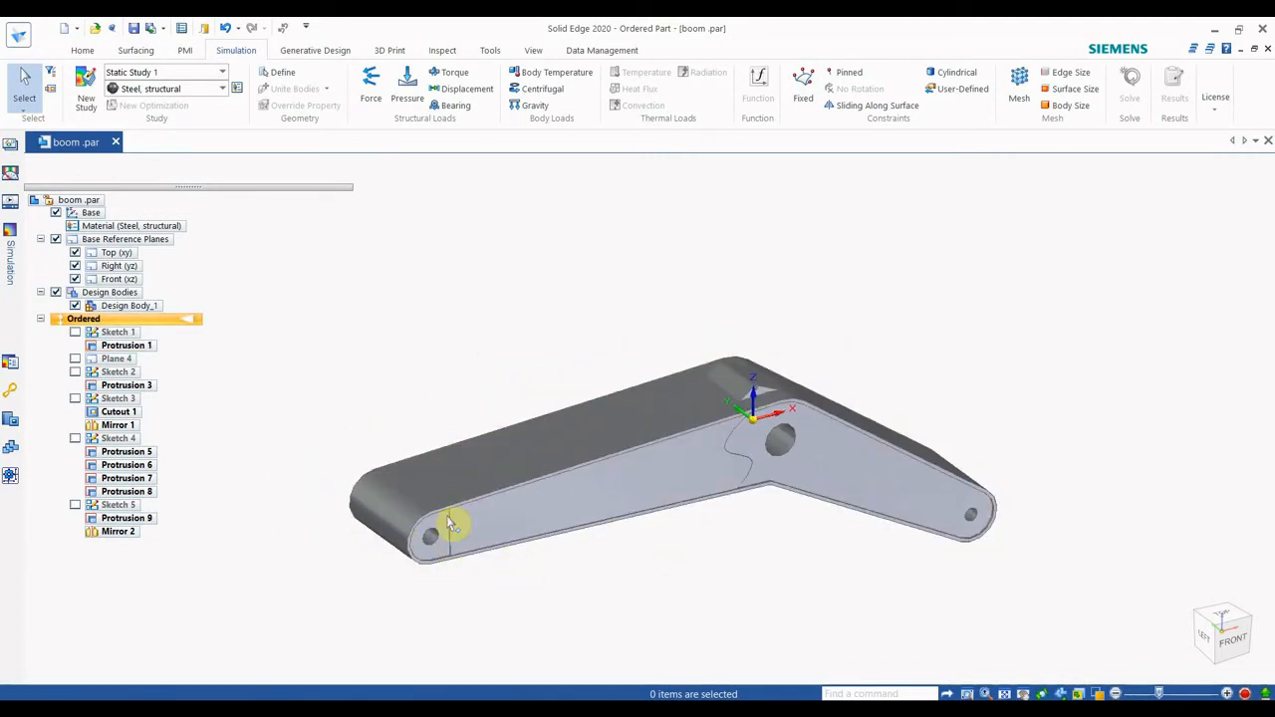
scroll(453, 570, "up", 1)
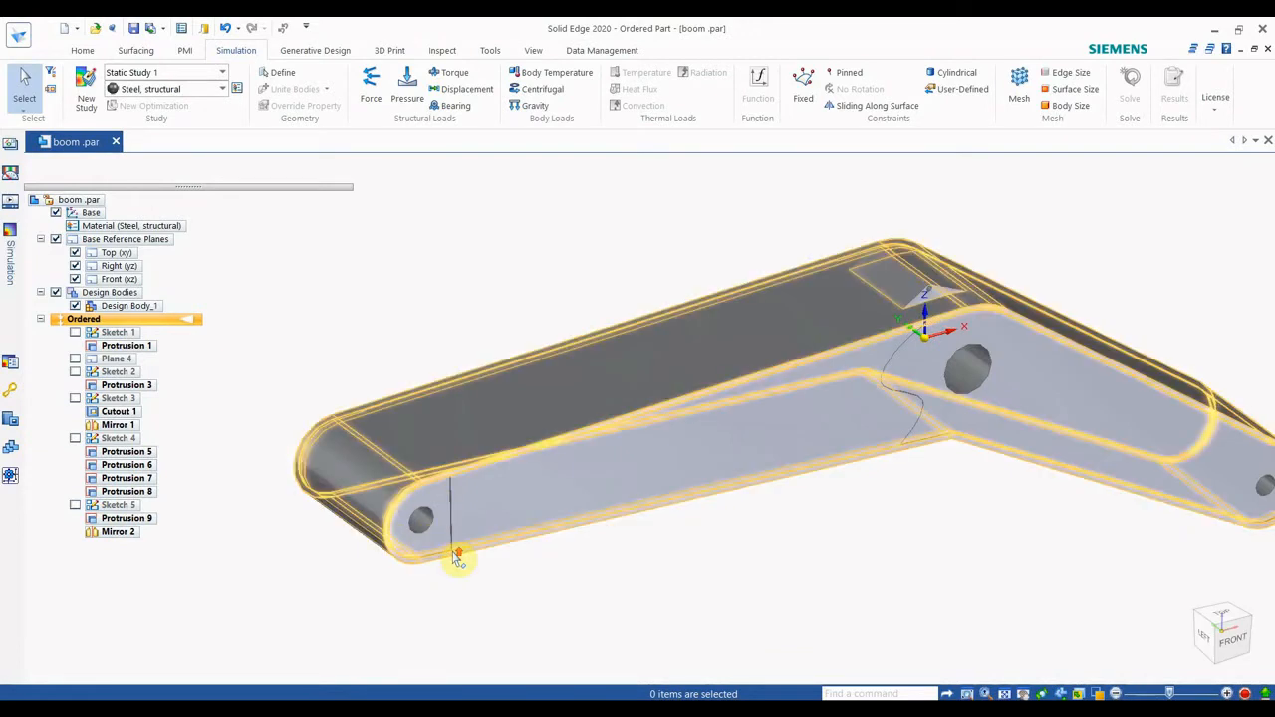
scroll(447, 558, "down", 1)
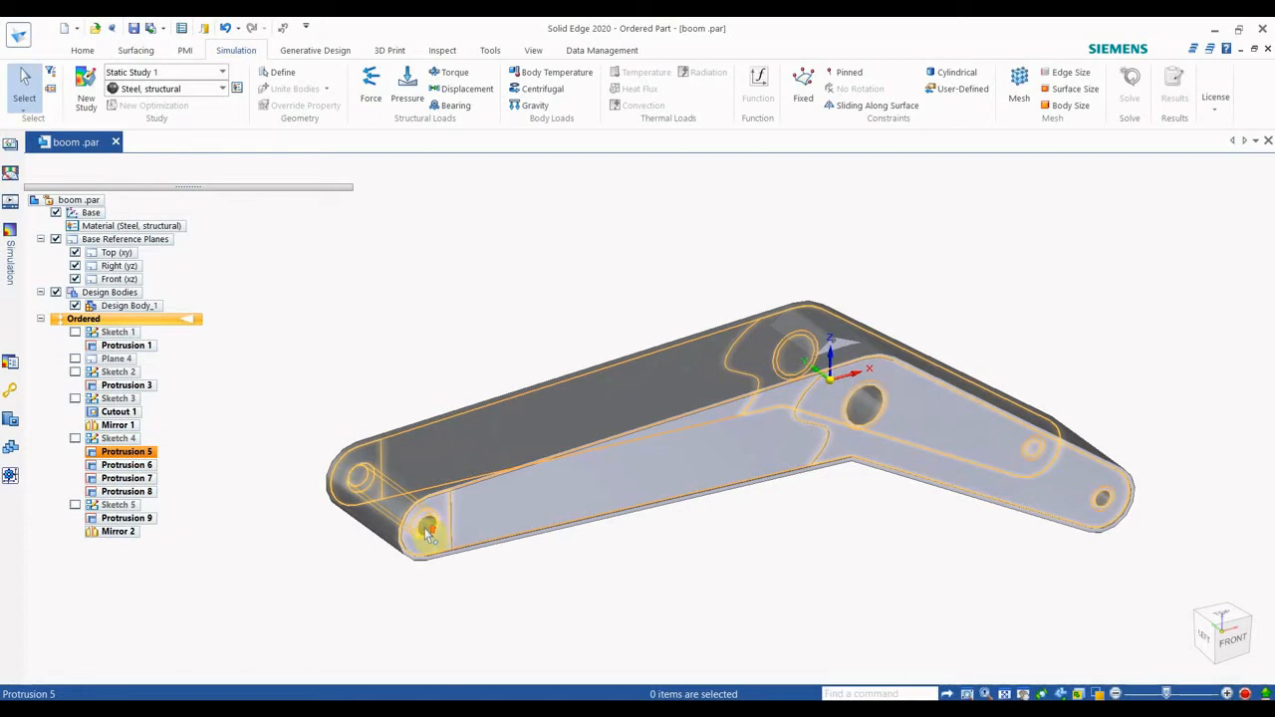
scroll(426, 535, "down", 2)
scroll(427, 535, "down", 2)
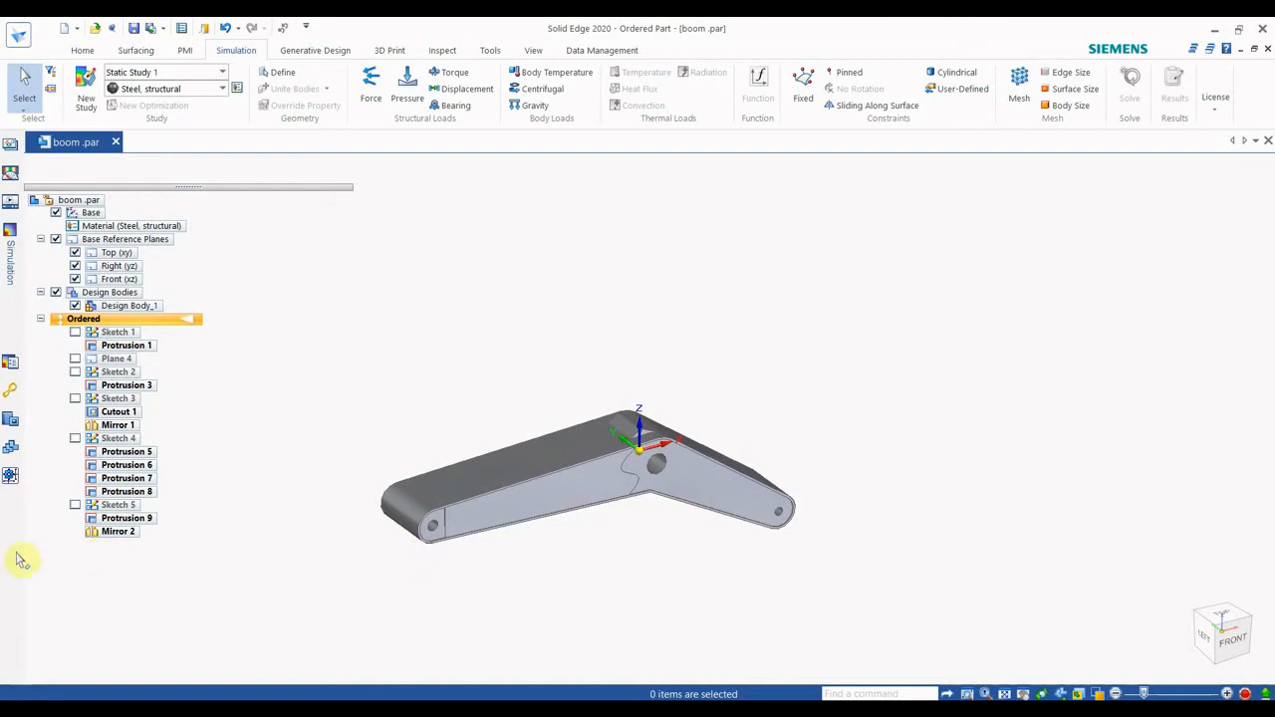
scroll(439, 528, "up", 3)
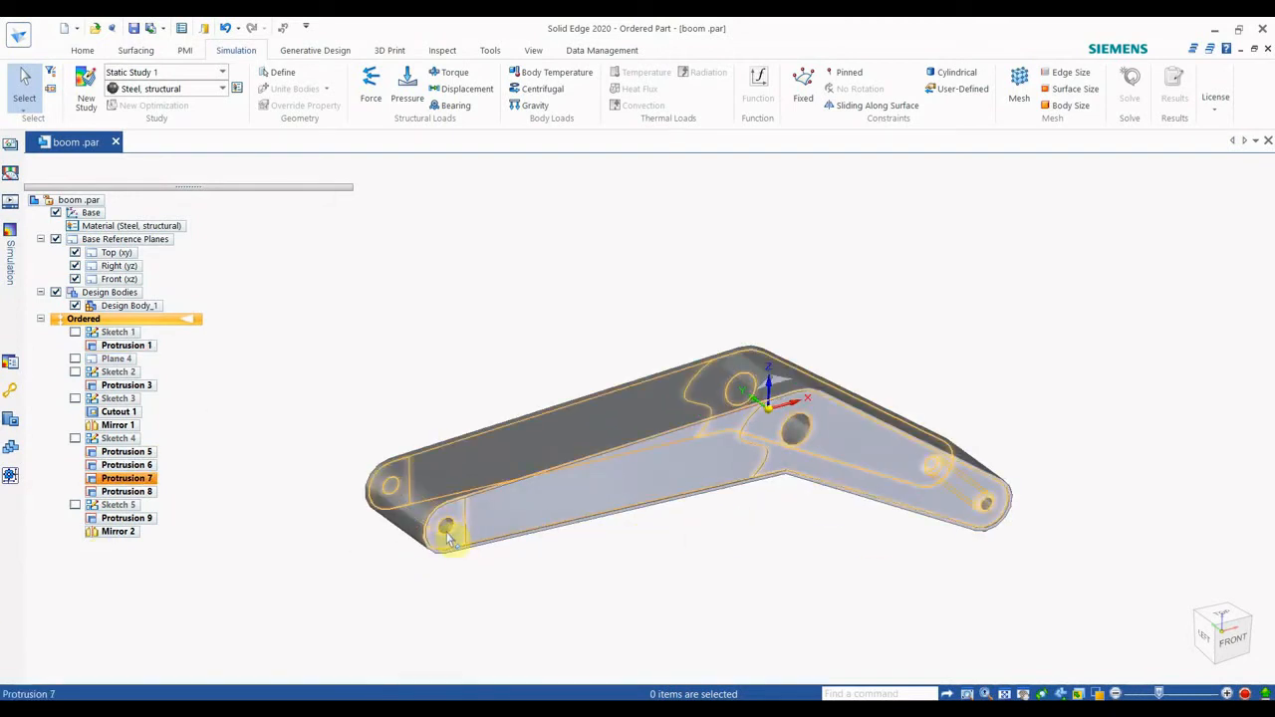
scroll(459, 566, "up", 2)
scroll(459, 565, "up", 1)
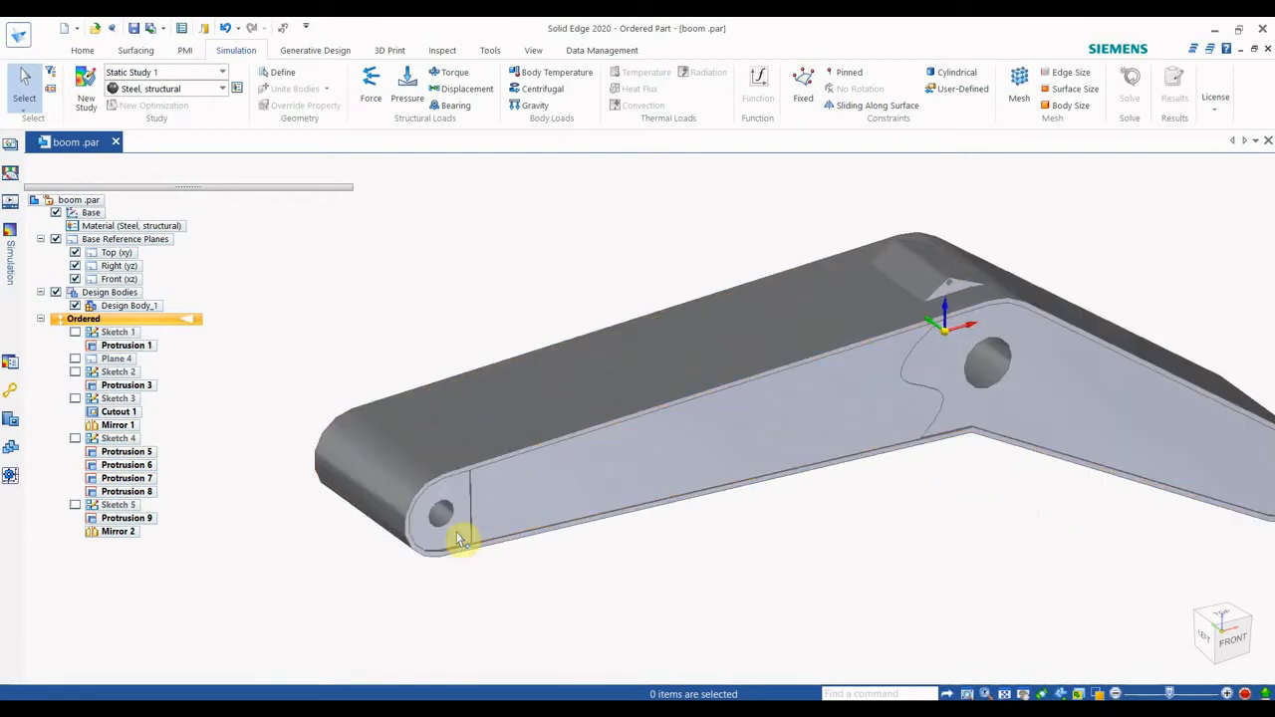
scroll(797, 498, "down", 1)
scroll(1190, 513, "up", 1)
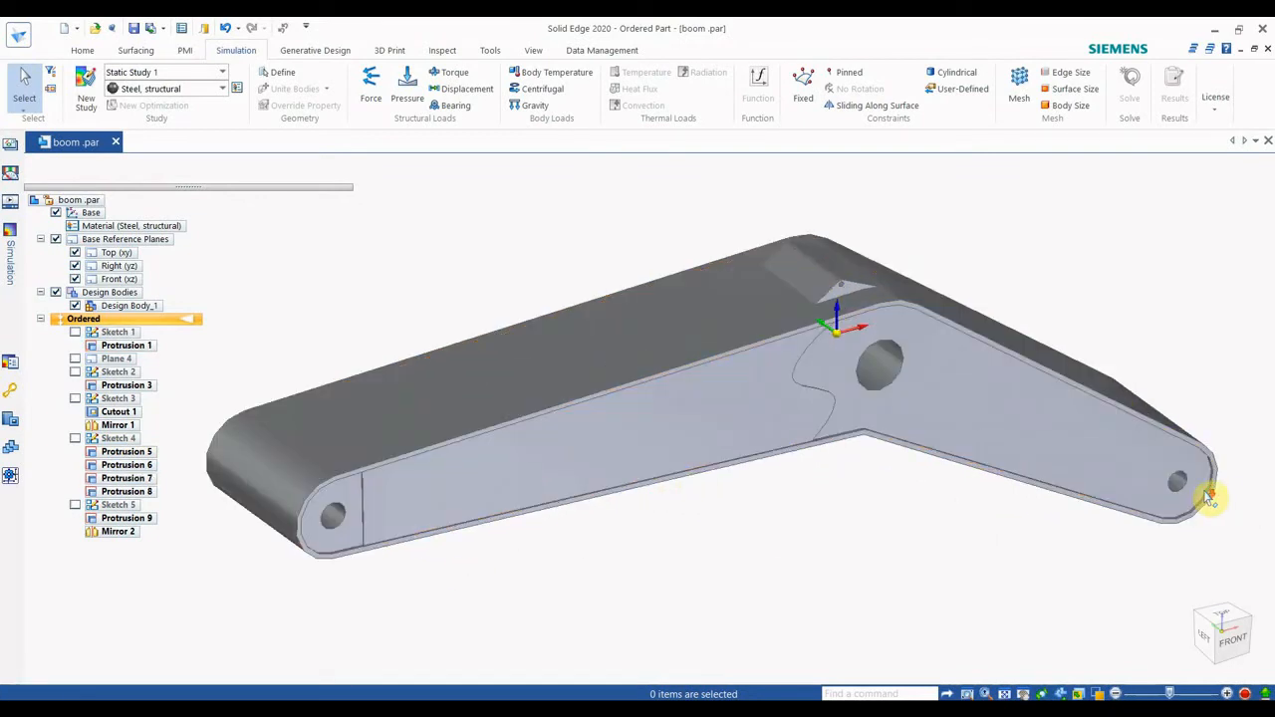
scroll(877, 588, "down", 1)
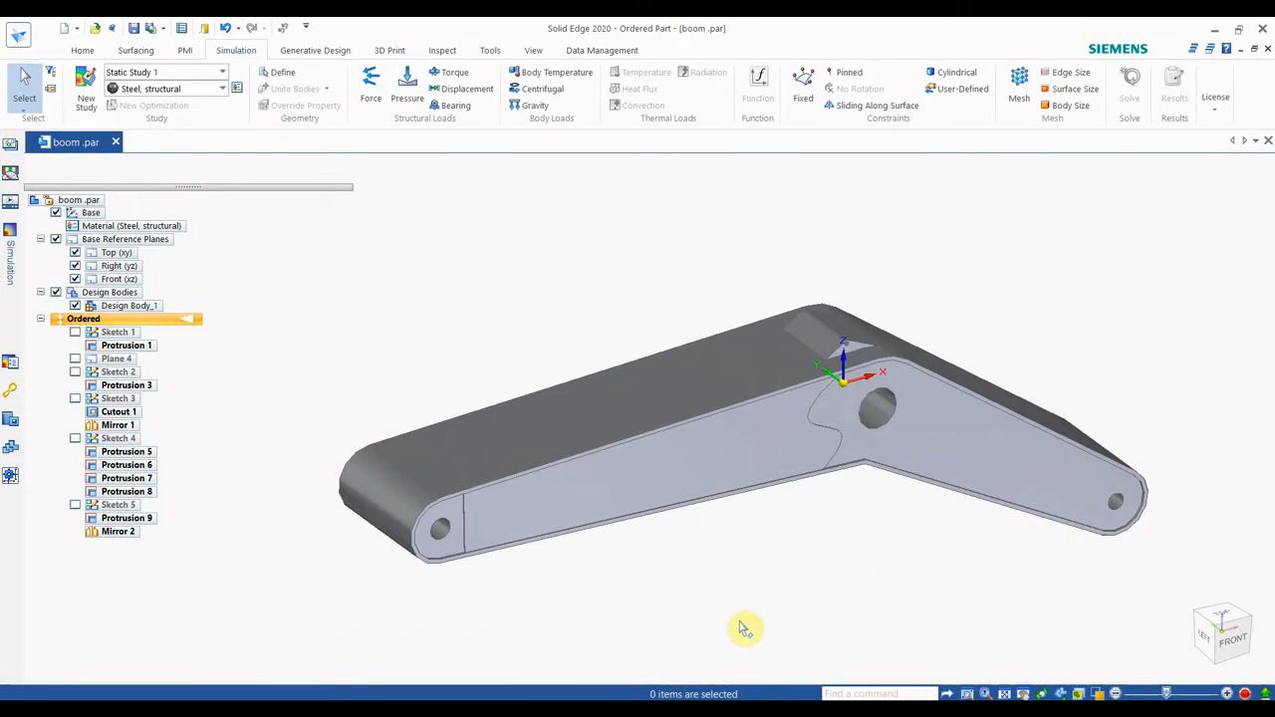
Start a force load on the cylindrical face of the pin hole at the end of the boom's longer arm.
left_click(370, 85)
scroll(464, 527, "up", 1)
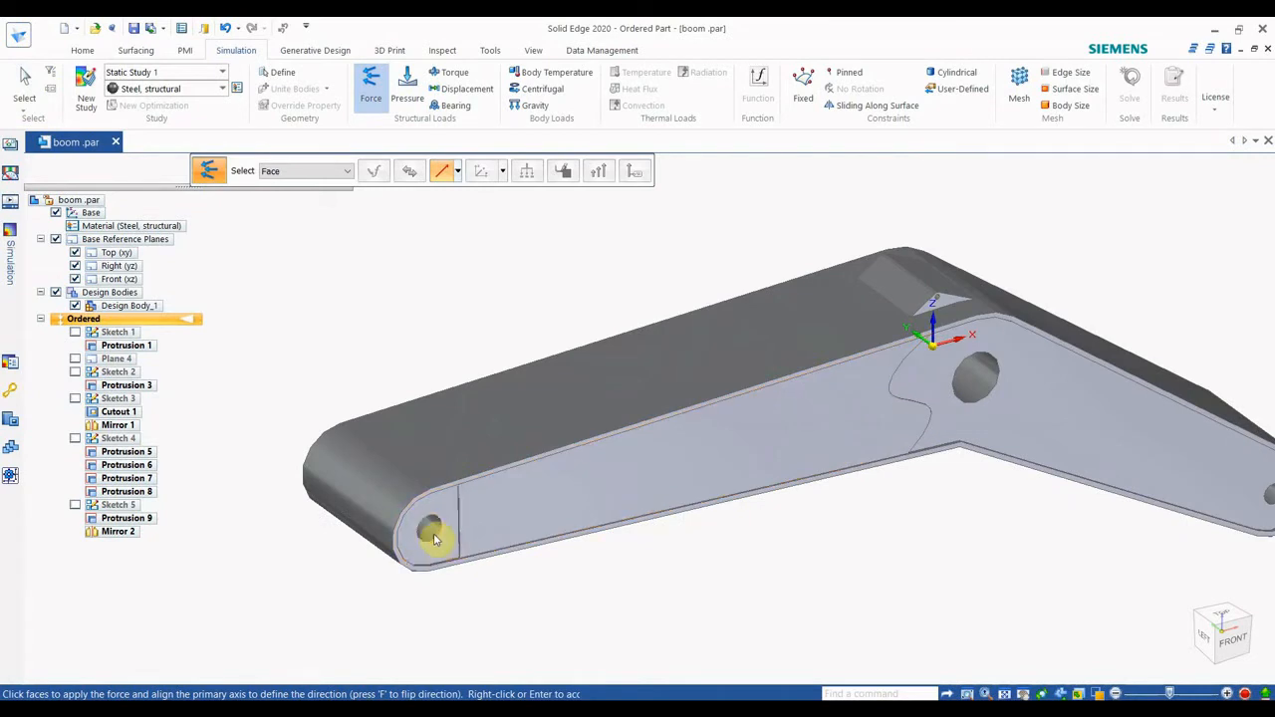
left_click(459, 537)
scroll(768, 550, "down", 2)
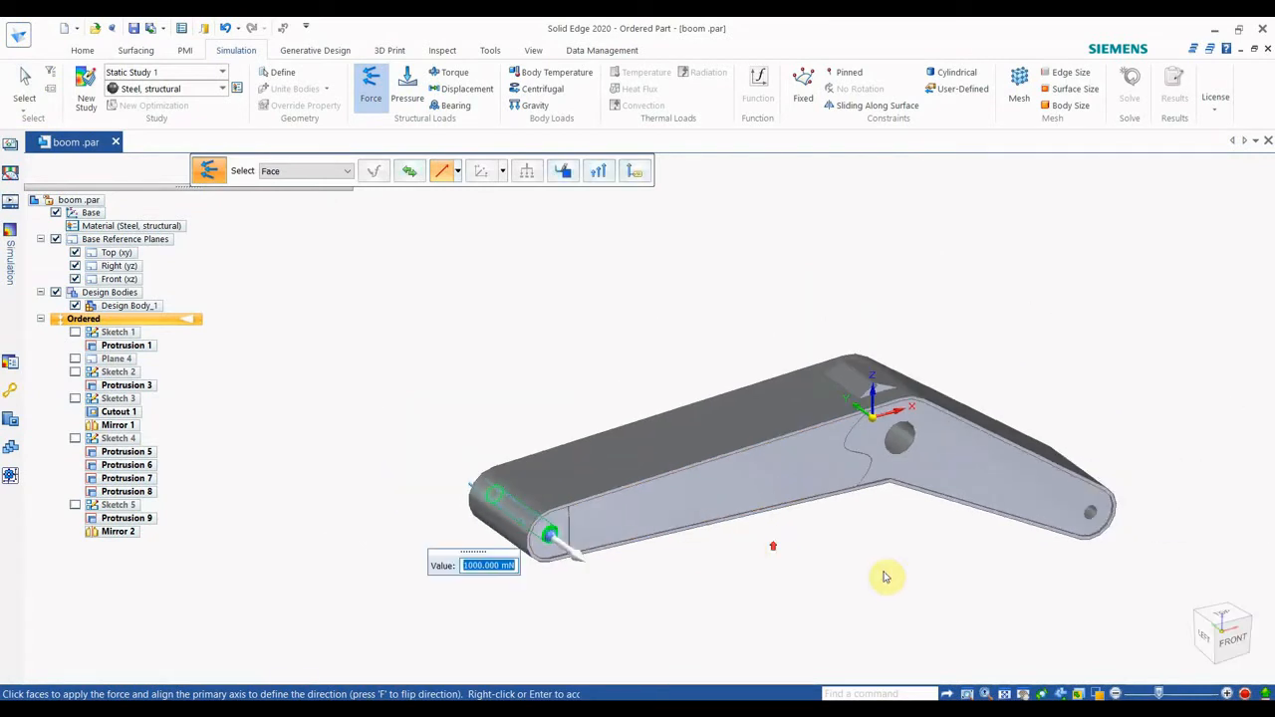
scroll(1075, 604, "up", 1)
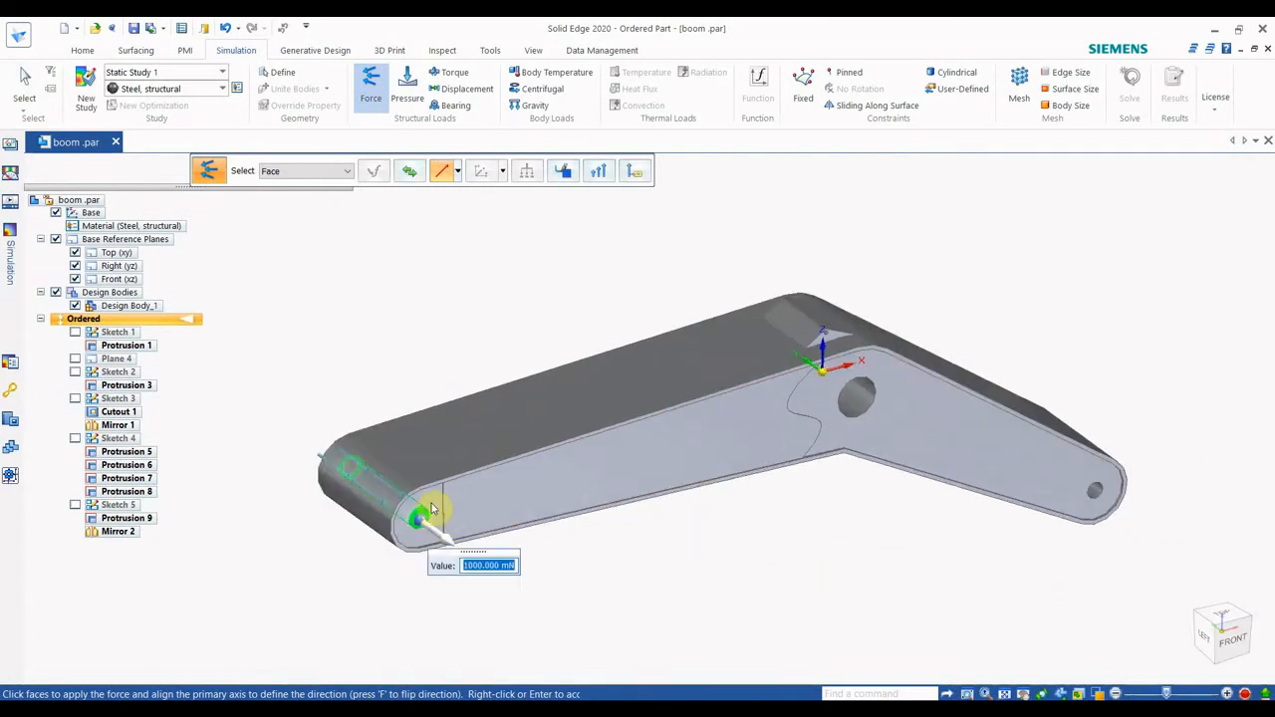
scroll(423, 518, "up", 1)
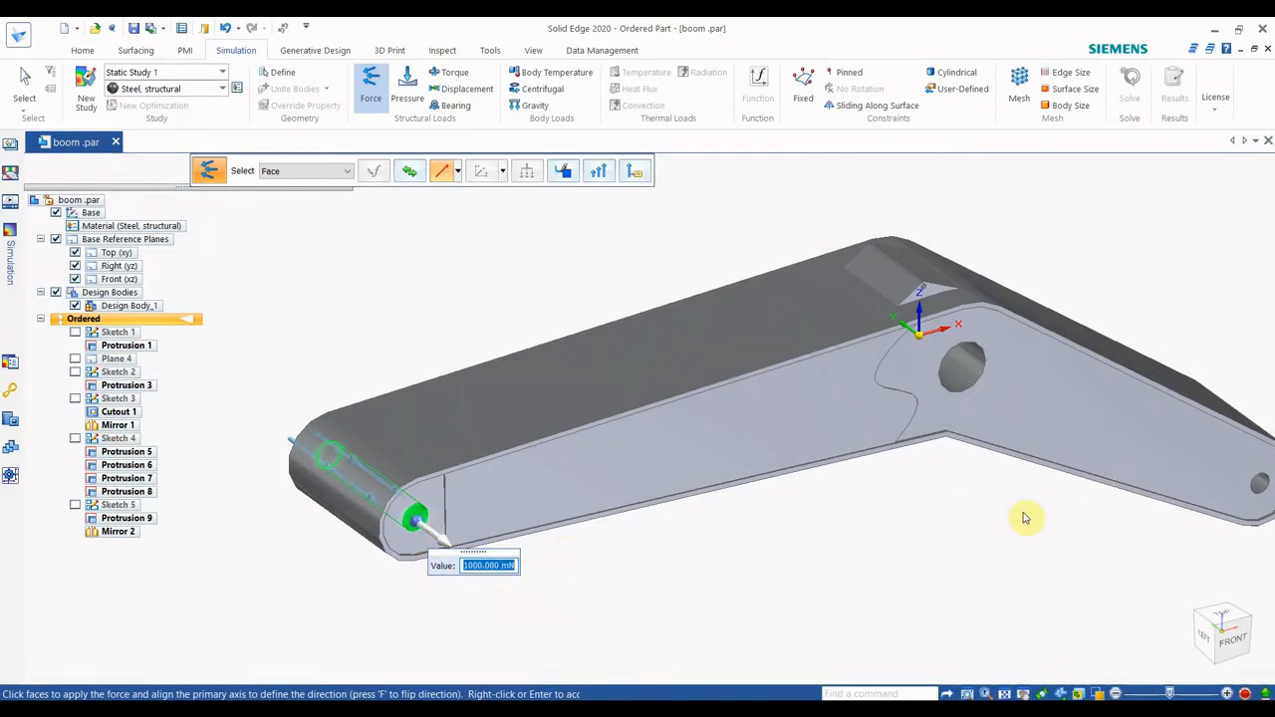
Define the pin-hole force by components, entering 144000000 mN for Fz and leaving Fx and Fy at zero.
left_click(456, 171)
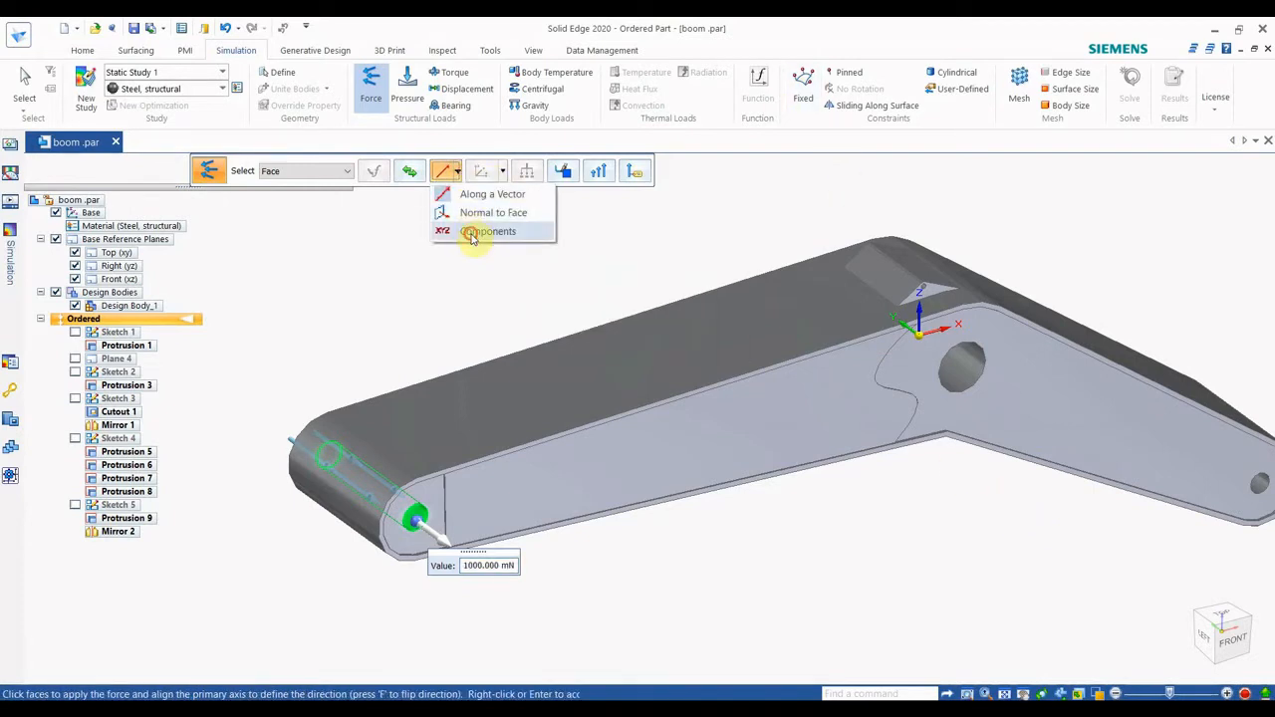
left_click(478, 231)
left_click(461, 567)
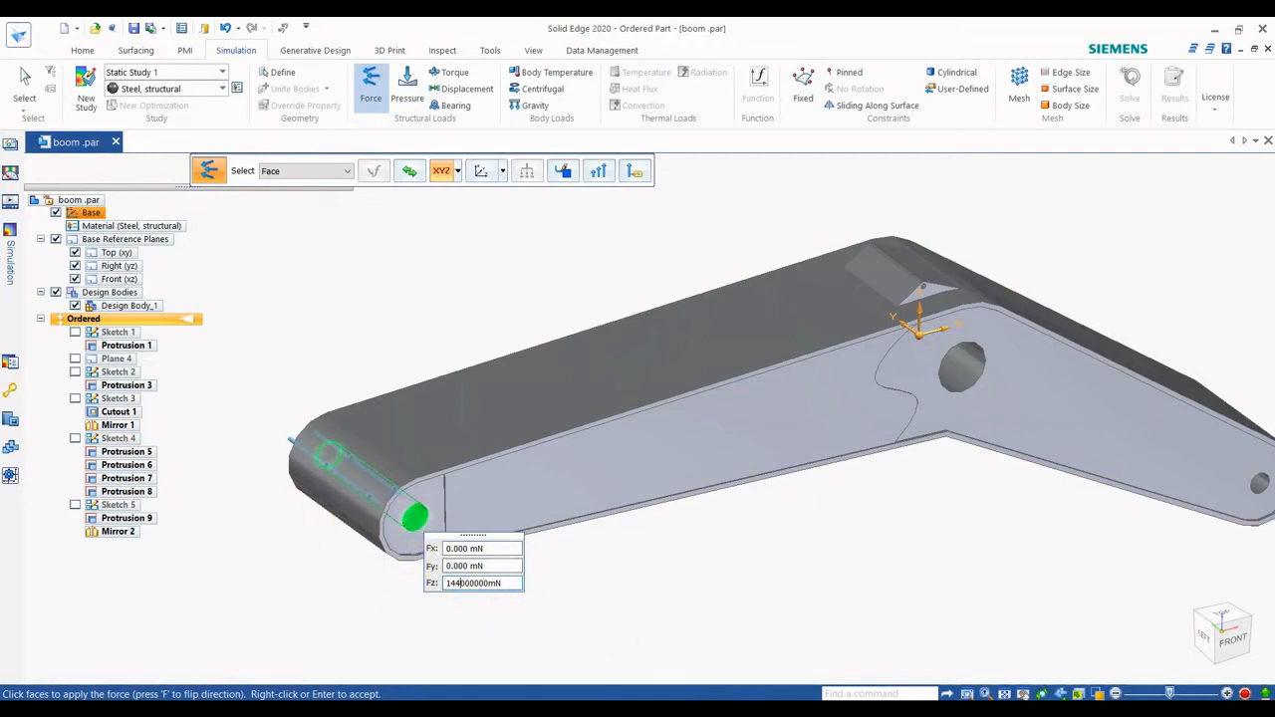
scroll(672, 438, "down", 3)
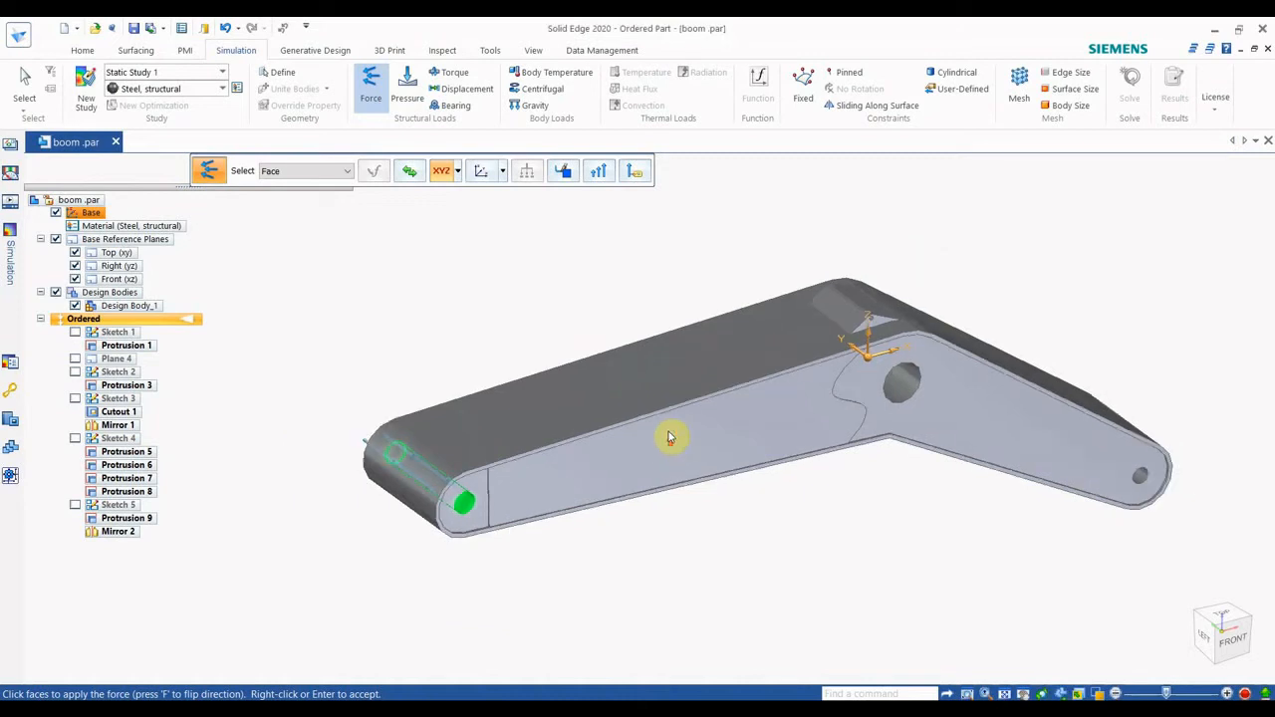
scroll(1025, 385, "up", 2)
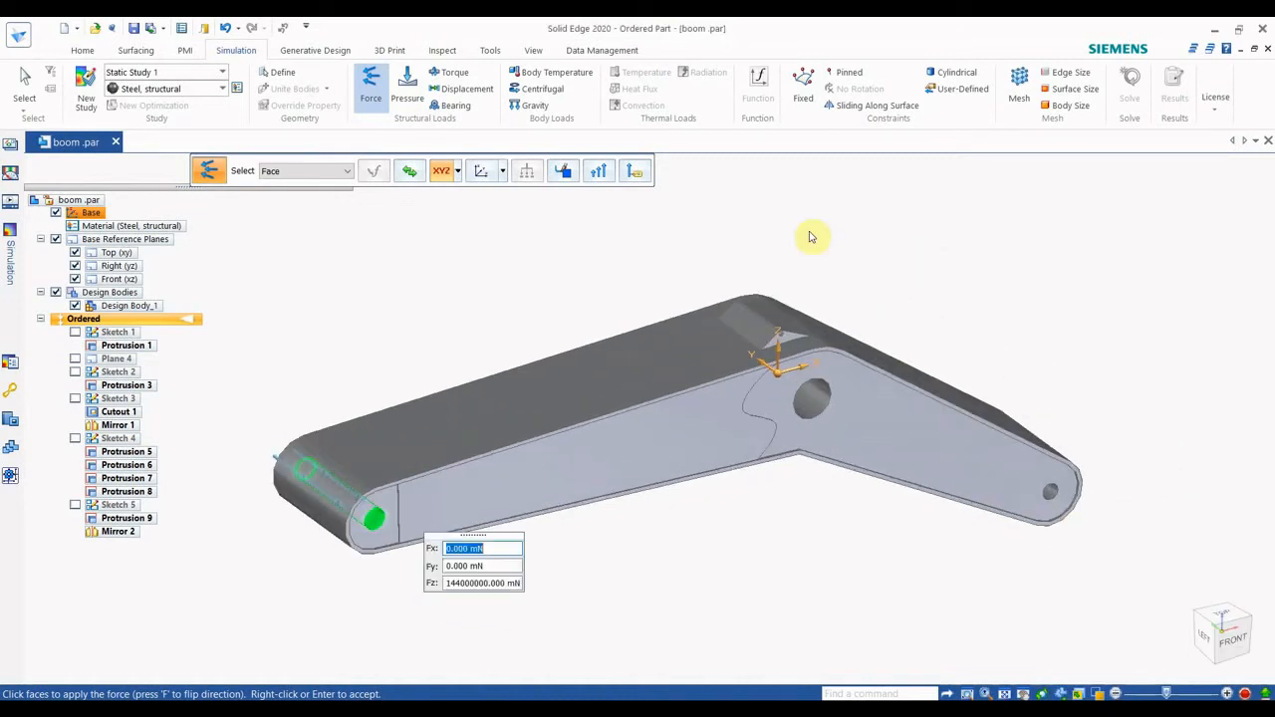
Apply a Fixed constraint to the top bracket's hole, the large central hole and the pin hole at the end of the shorter arm.
left_click(803, 84)
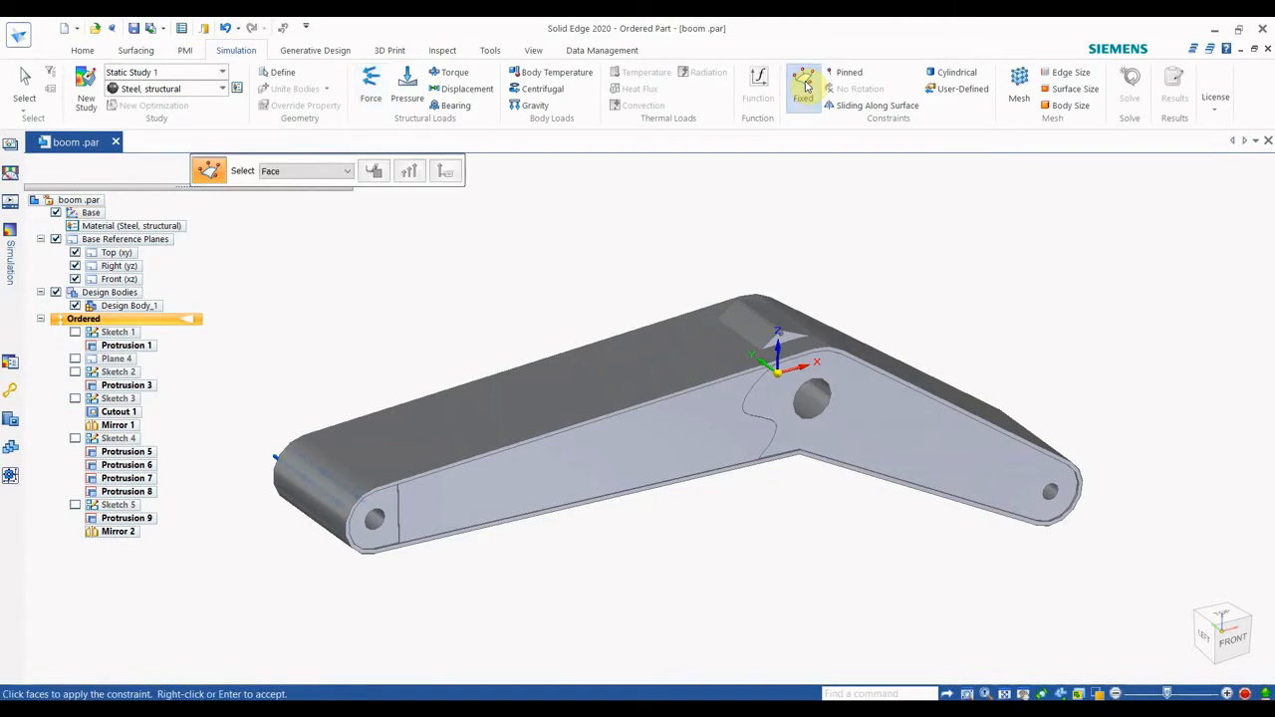
scroll(865, 301, "up", 3)
middle_click_drag(703, 571, 789, 254)
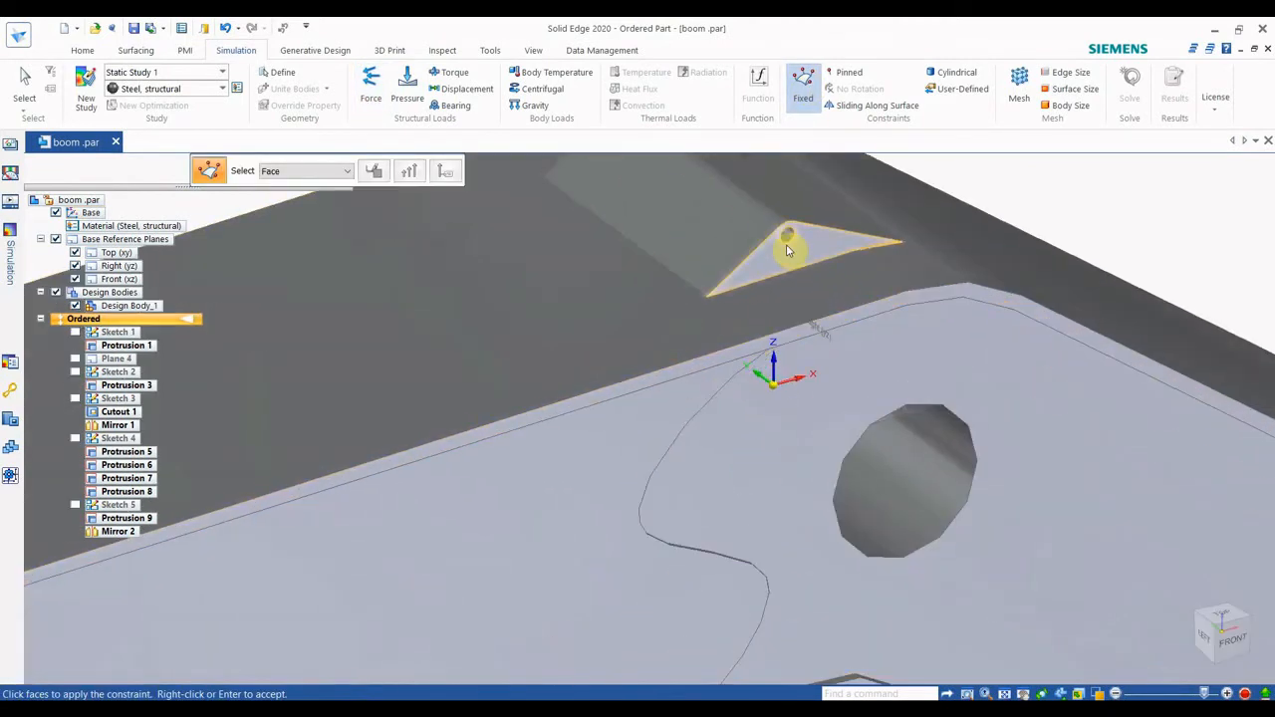
left_click(786, 239)
left_click(874, 411)
scroll(879, 413, "down", 3)
scroll(1182, 537, "up", 1)
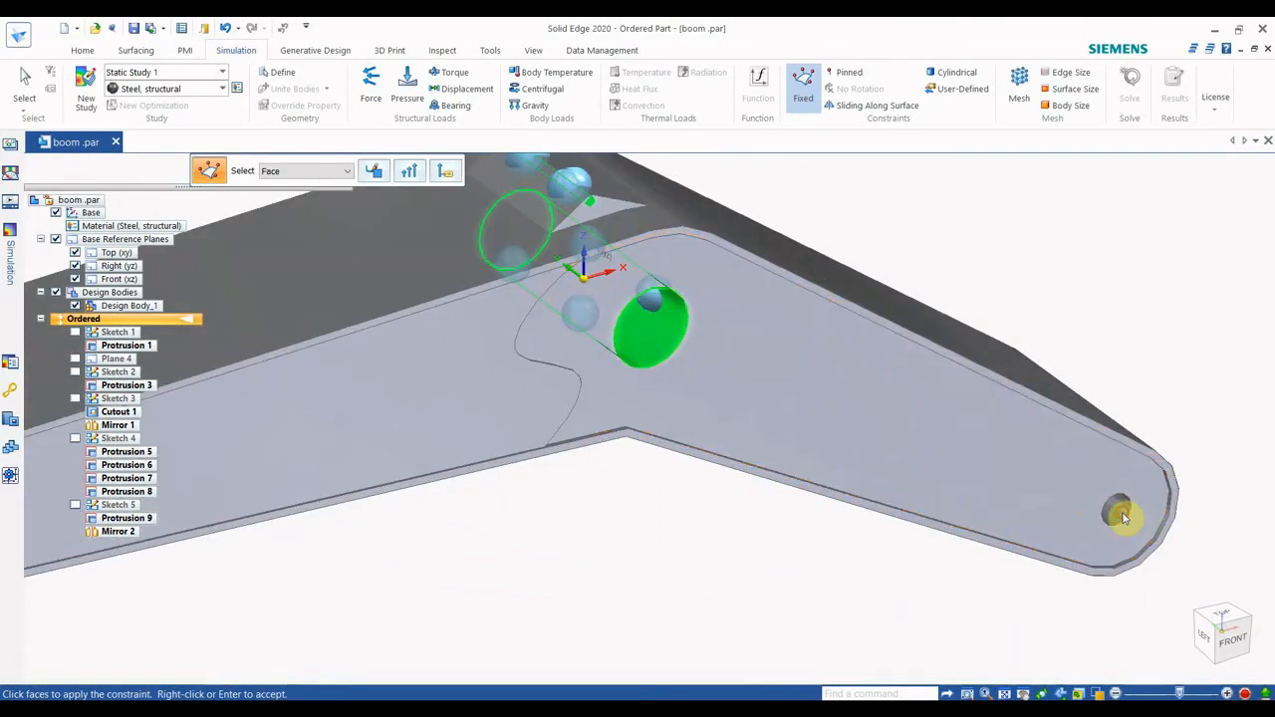
left_click(1122, 513)
scroll(1133, 514, "down", 3)
scroll(1190, 469, "up", 2)
scroll(754, 369, "down", 1)
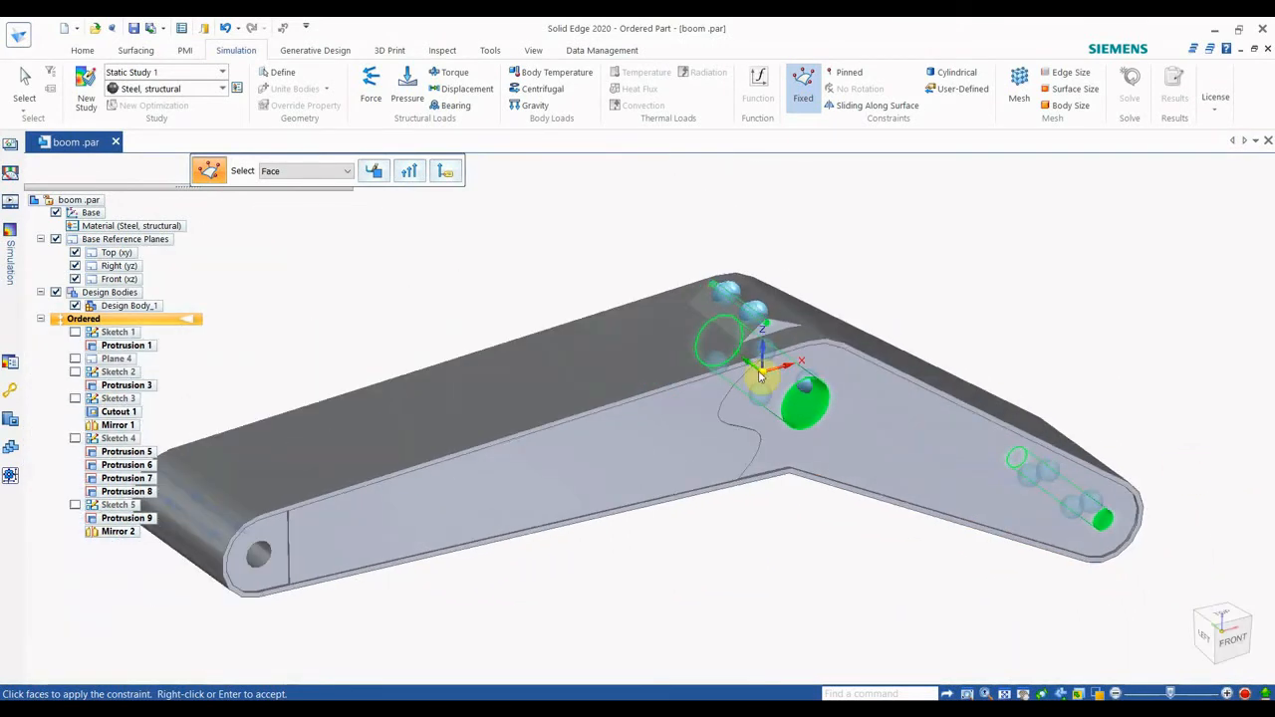
left_click(737, 288)
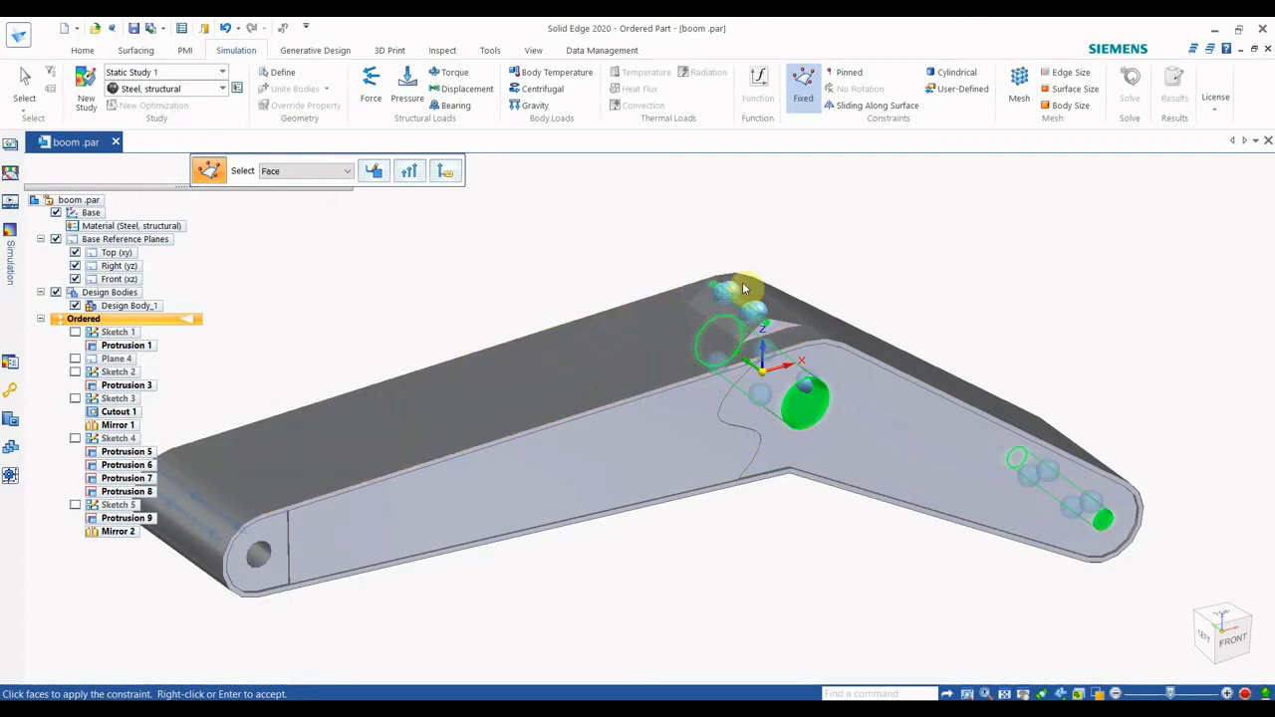
Generate the tetrahedral mesh at subjective size level 8 (20.31 mm) and close the mesh dialog.
left_click(1017, 87)
left_click(1008, 84)
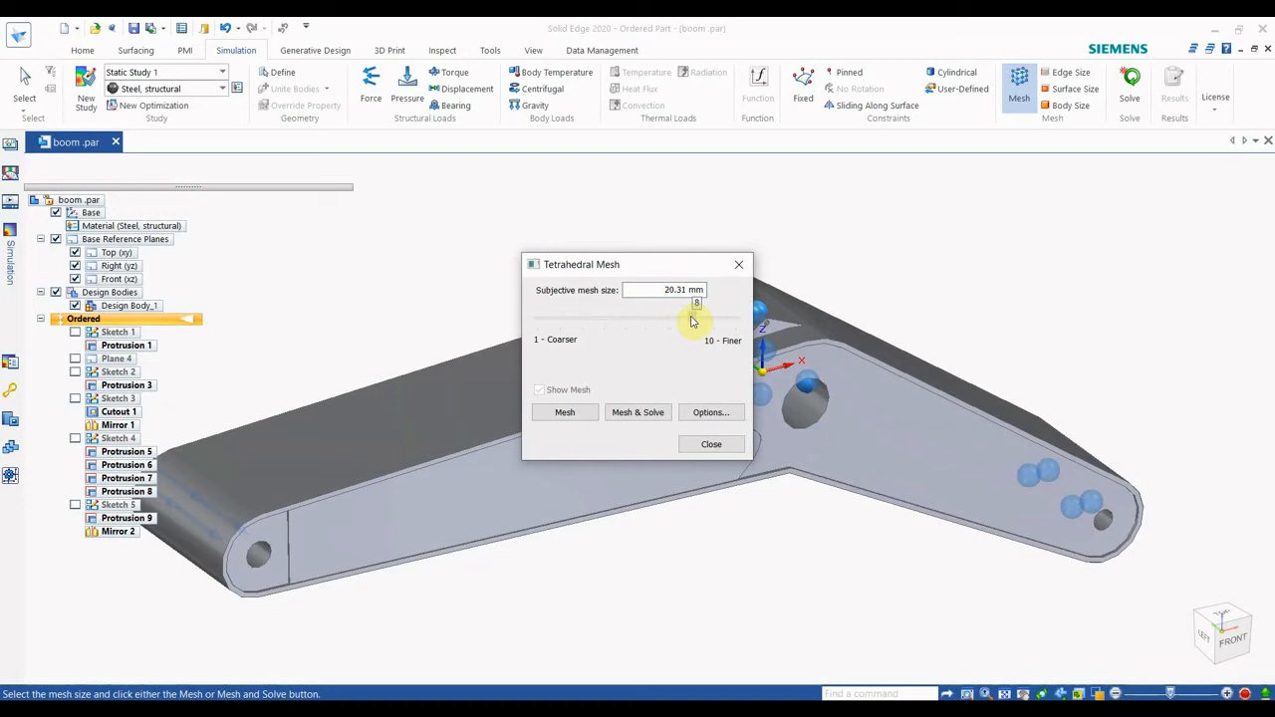
left_click(573, 421)
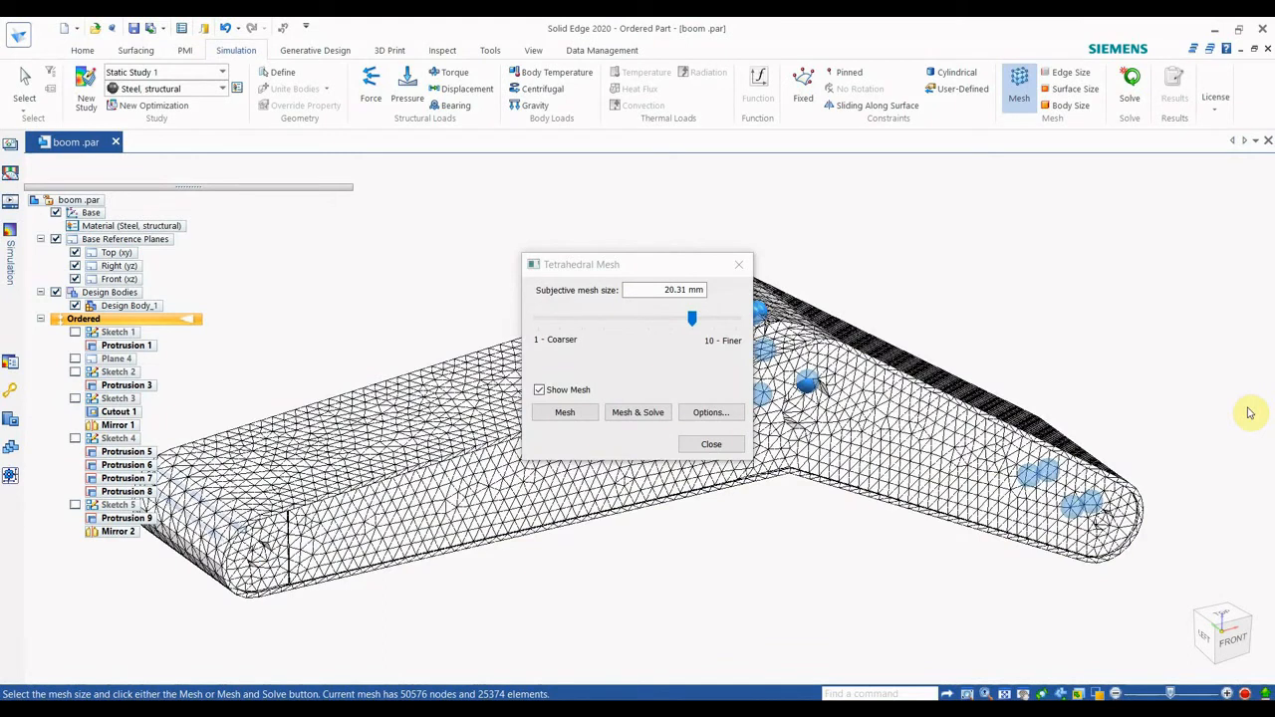
left_click(742, 262)
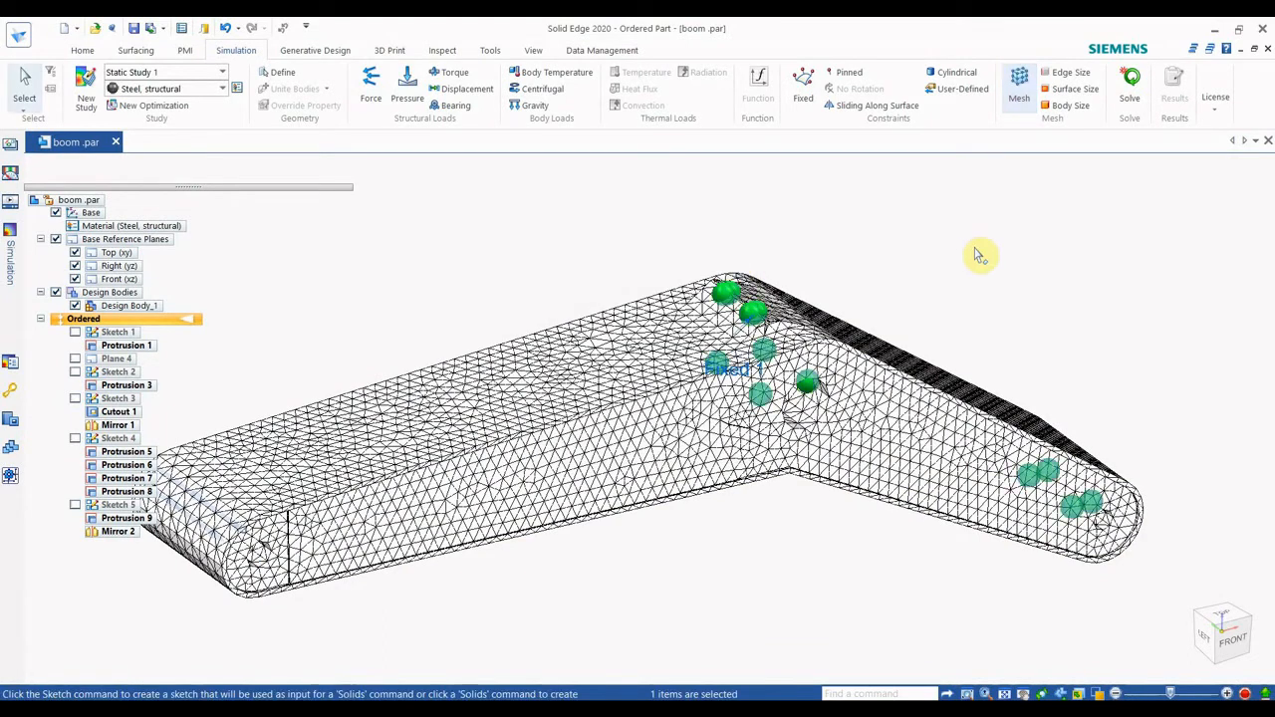
Solve the study, play the Von Mises stress animation and close the simulation results.
left_click(1131, 98)
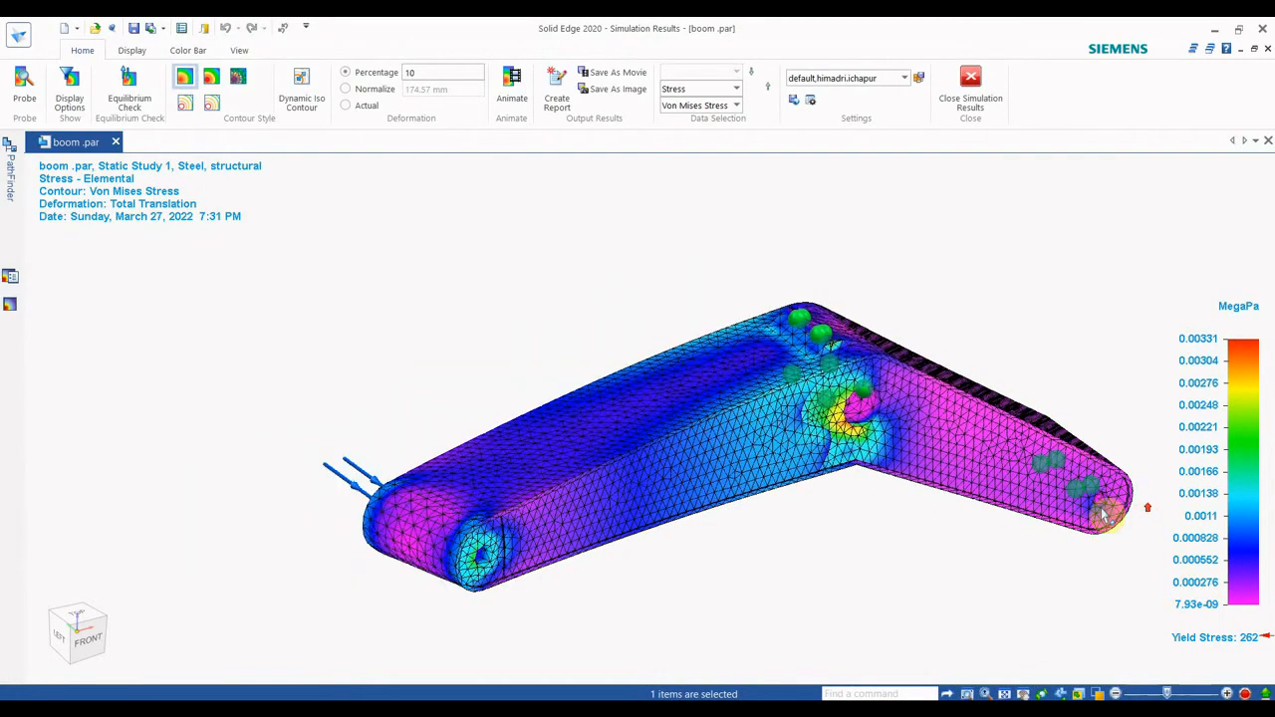
left_click(511, 91)
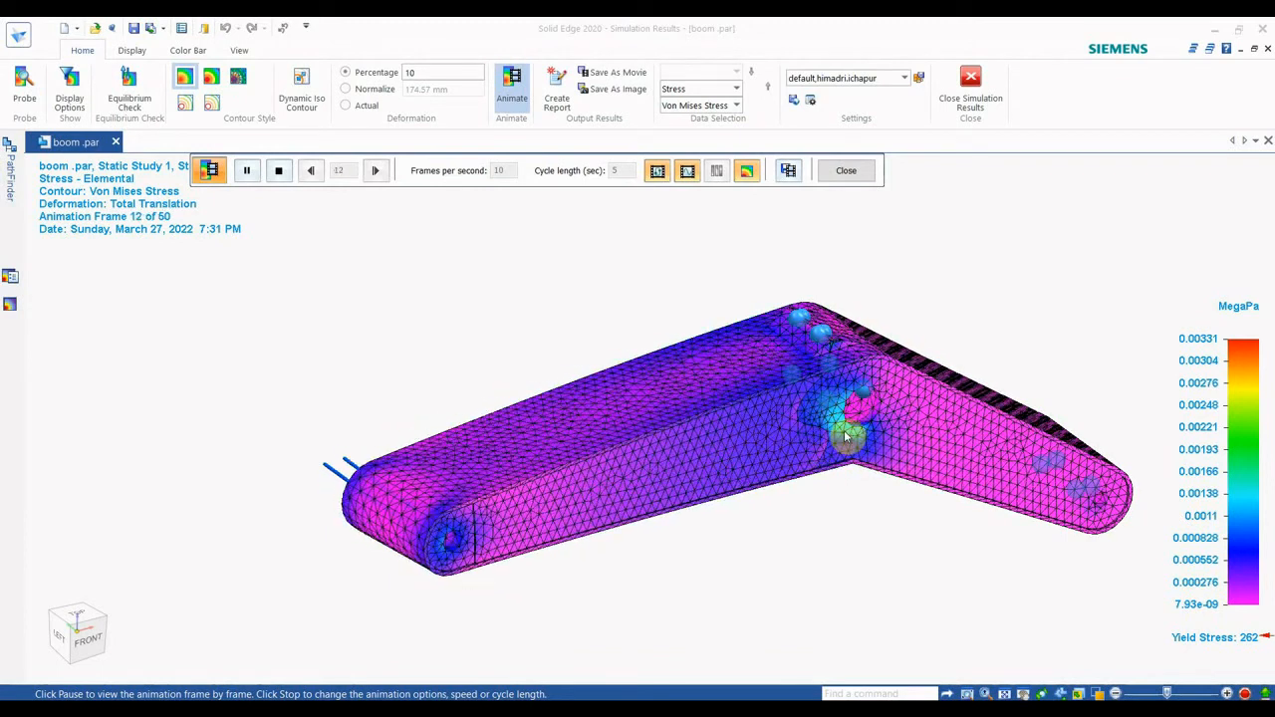
left_click(845, 170)
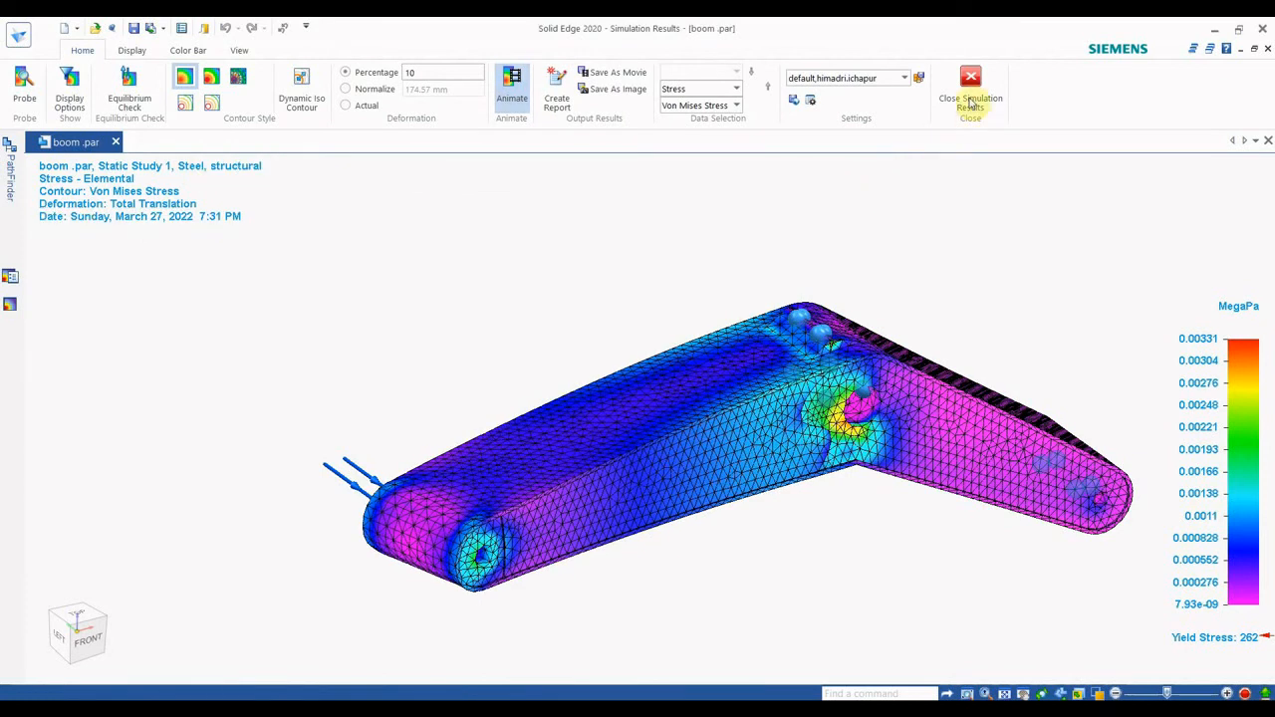
left_click(971, 92)
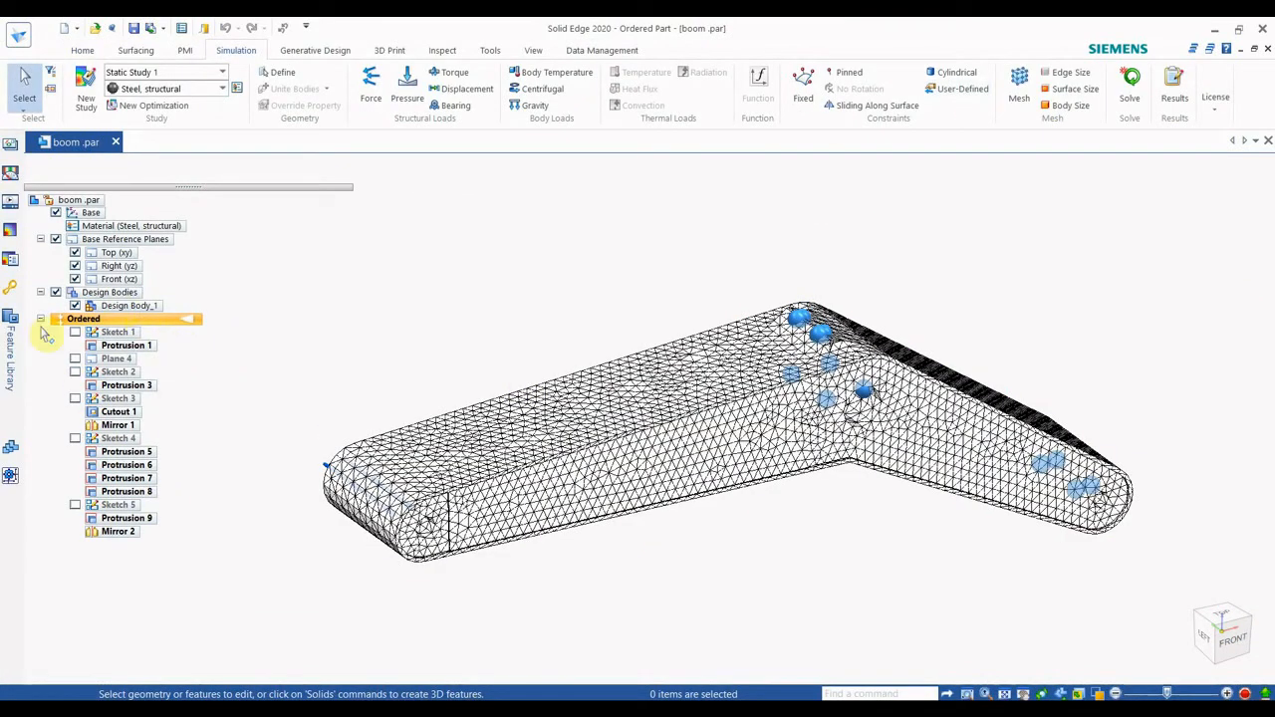
Edit Force 1 of Static Study 1, setting Fy to 0 and Fz to 144000000 mN.
left_click(10, 231)
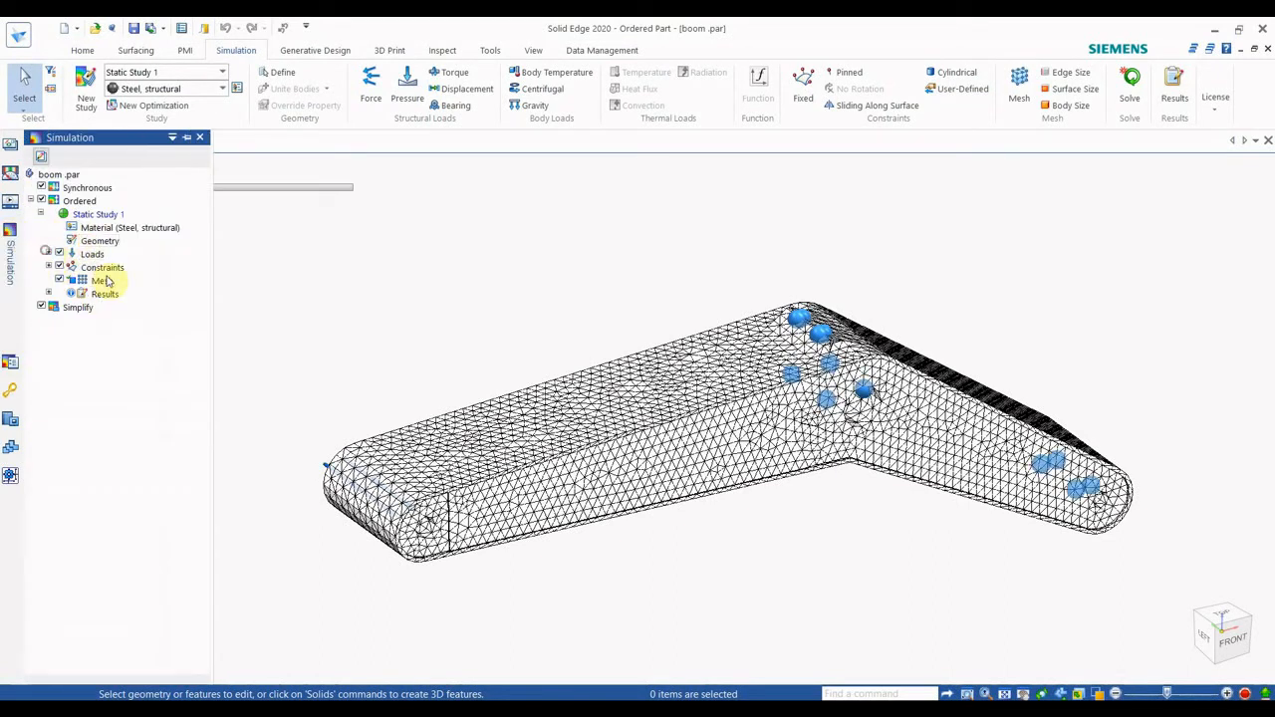
left_click(47, 255)
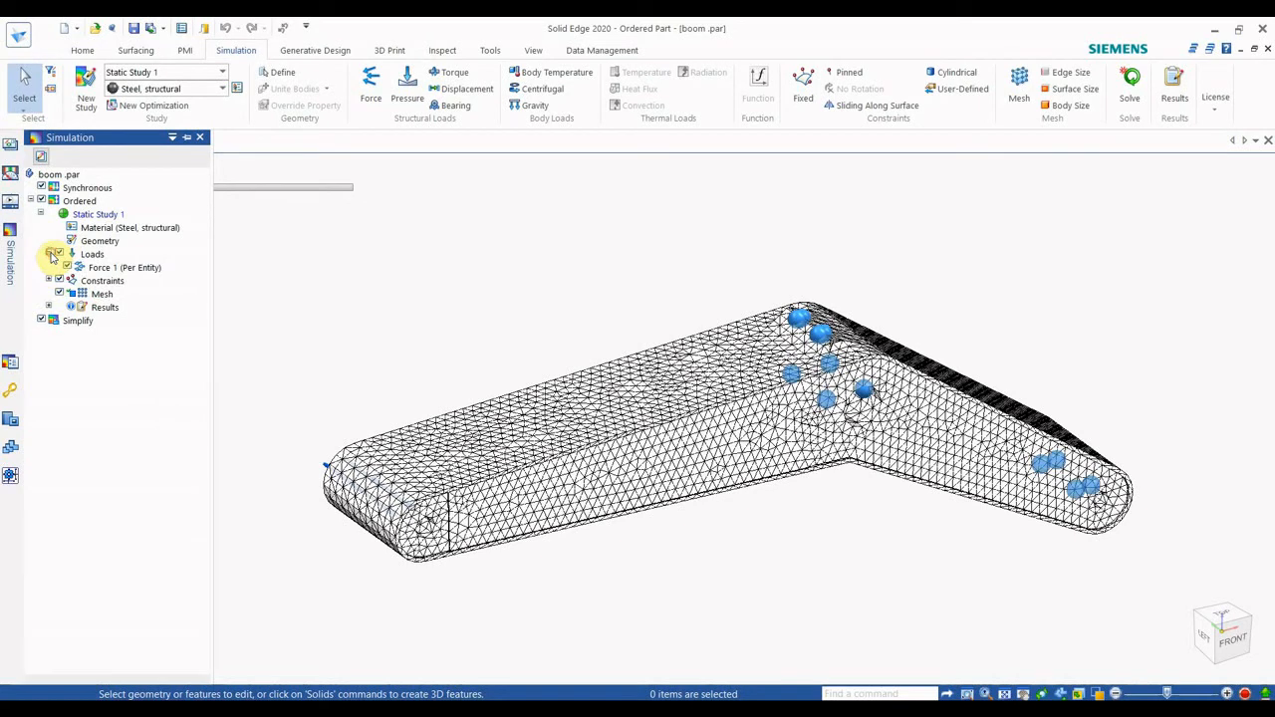
left_click(119, 271)
left_click(244, 346)
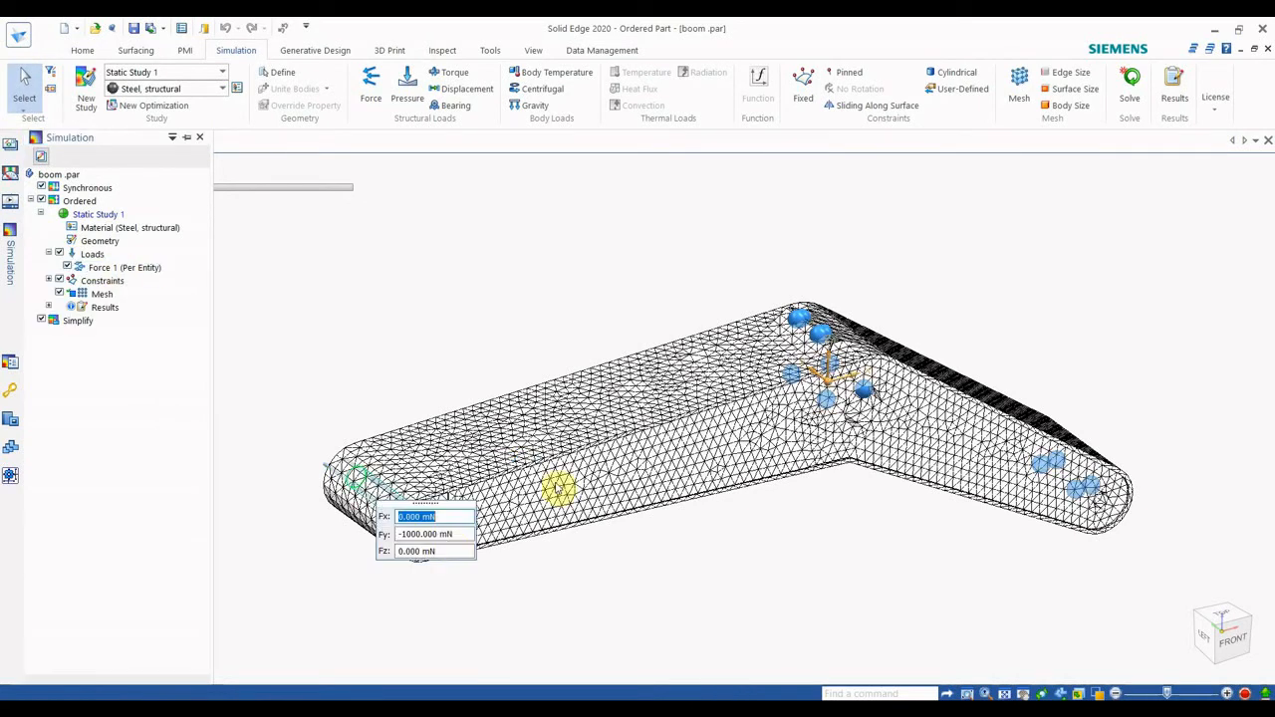
left_click(418, 541)
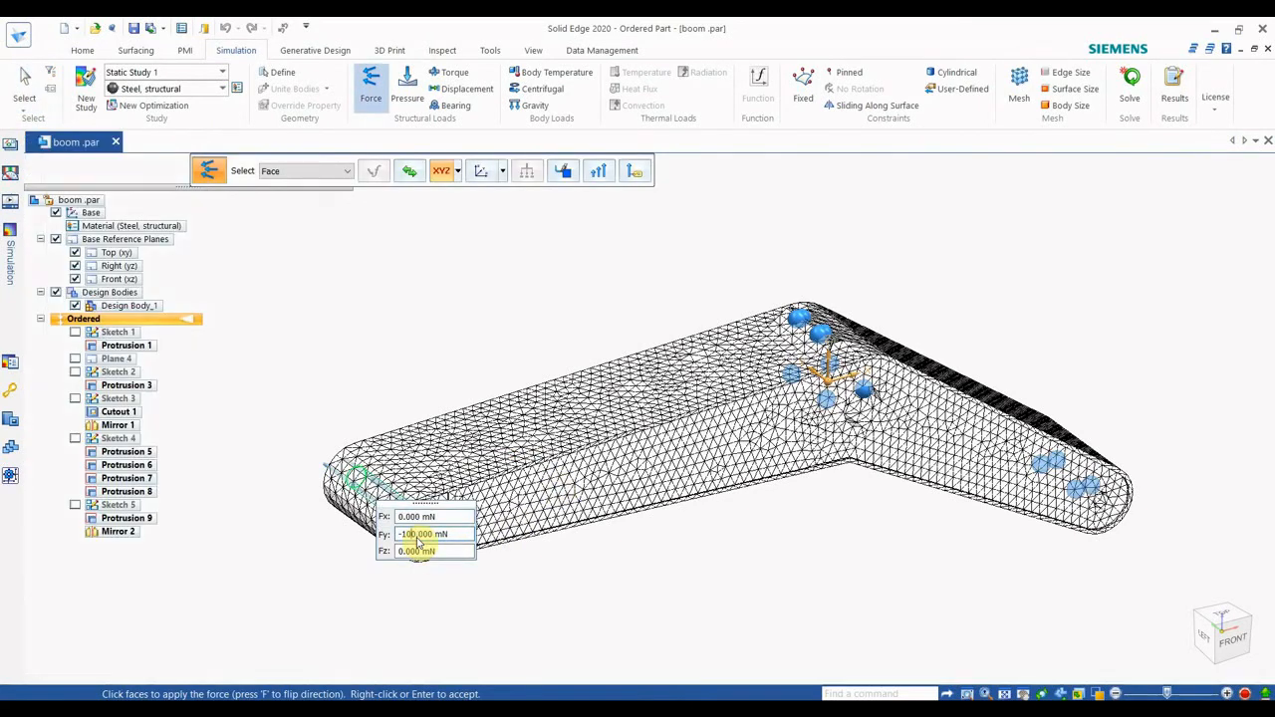
left_click(419, 552)
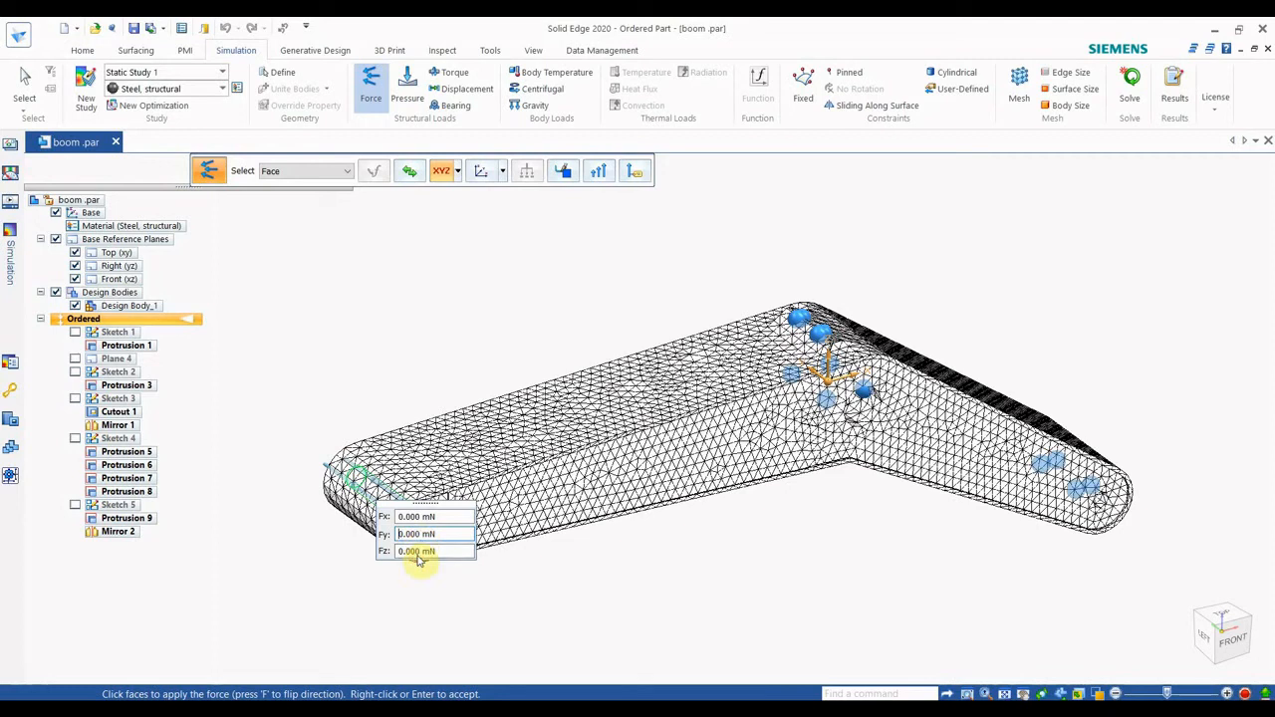
type("1440")
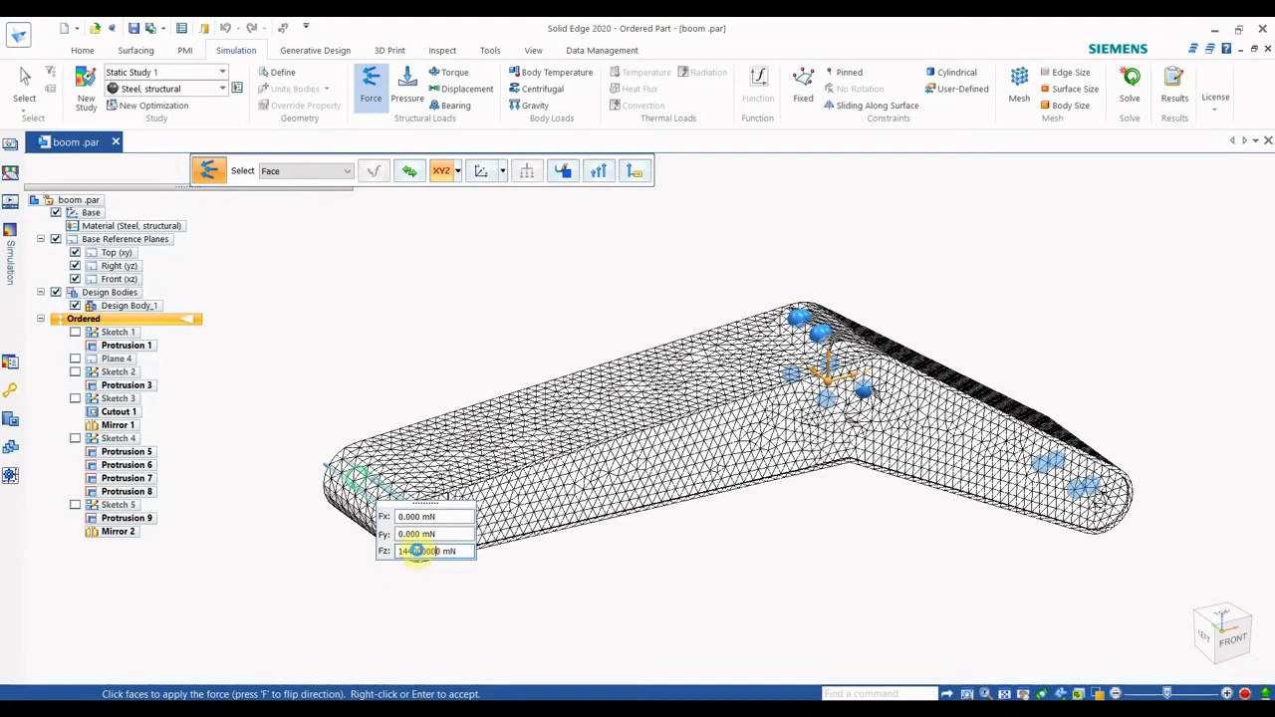
key("Return")
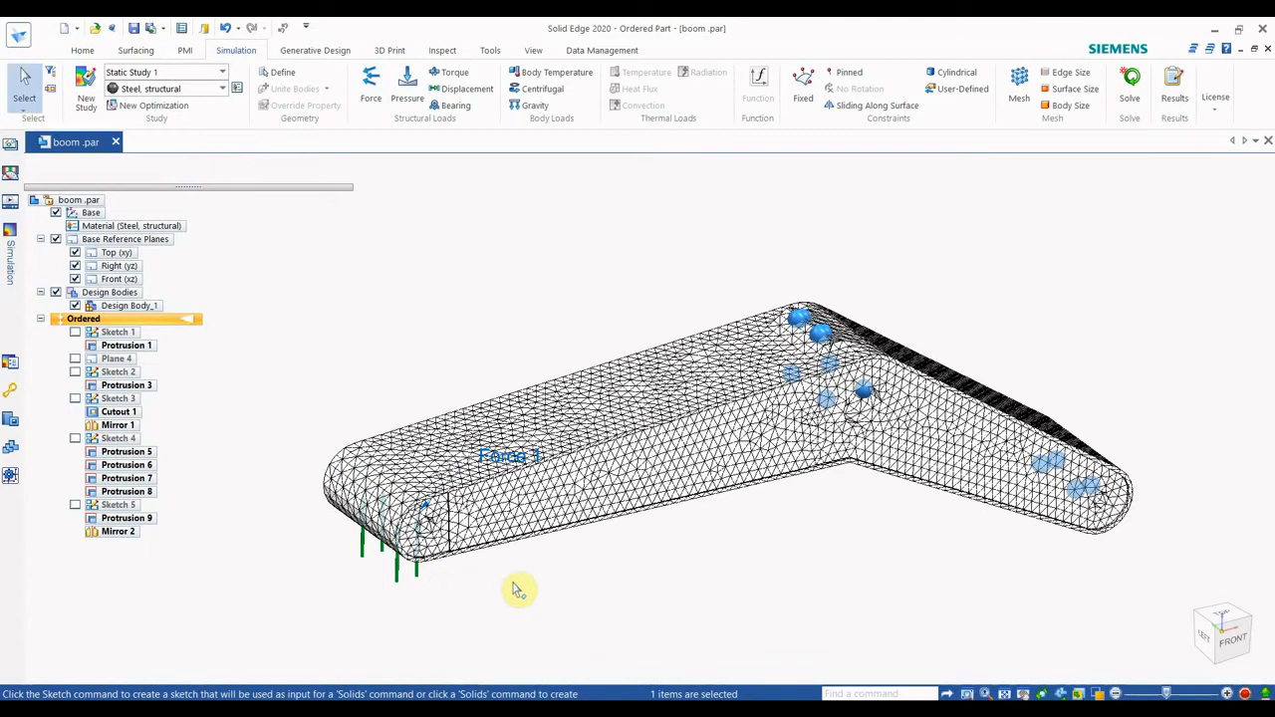
Reopen Force 1 and flip its direction so Fz is -144000000 mN, acting downward on the pin hole.
left_click(12, 231)
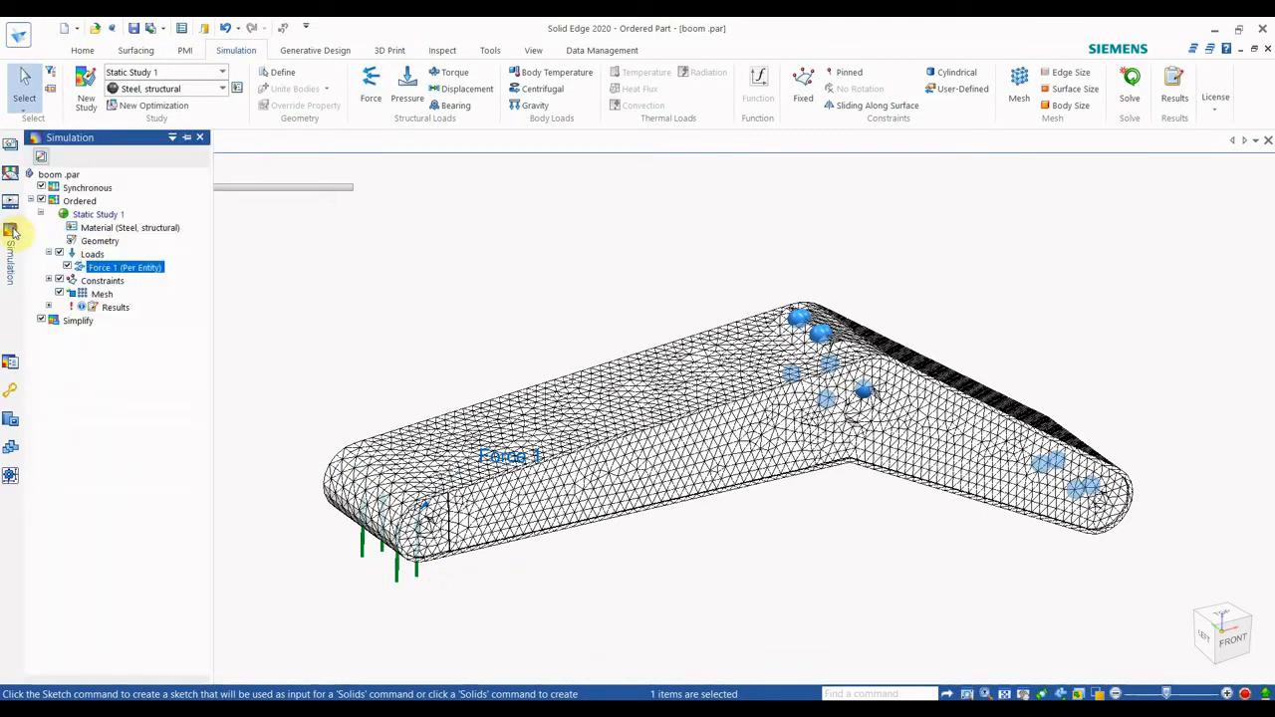
double_click(97, 271)
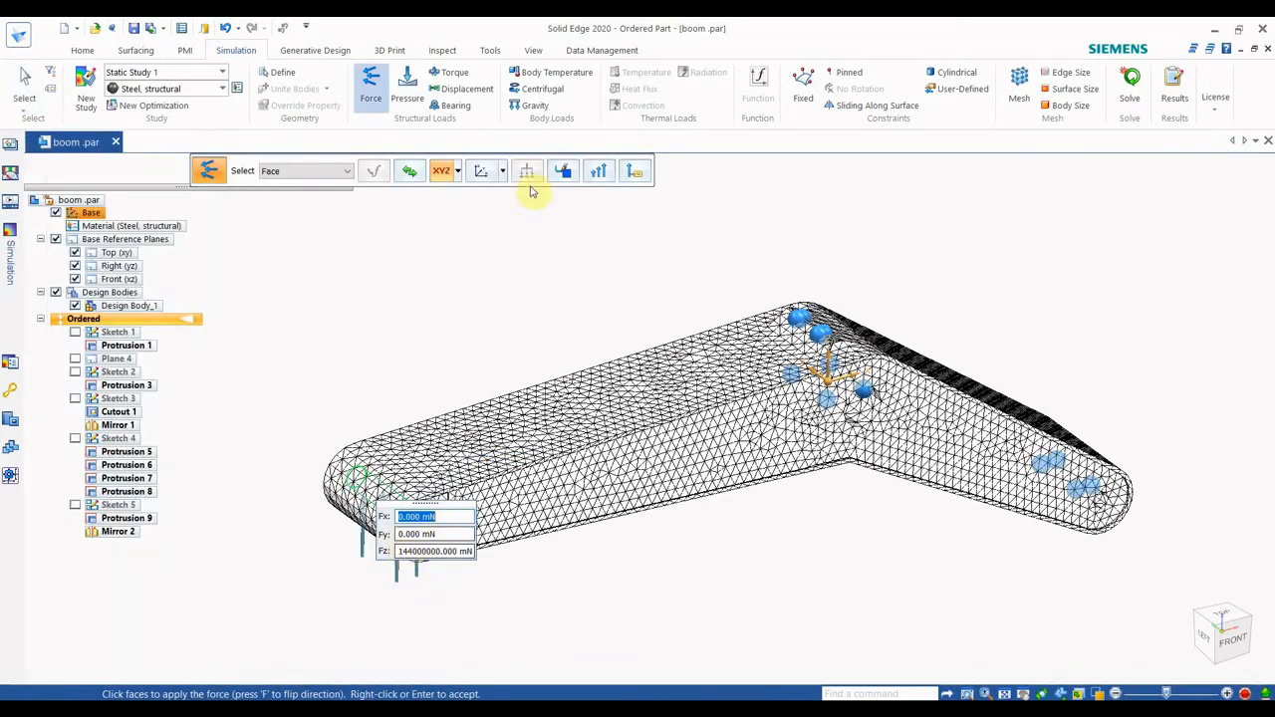
left_click(410, 173)
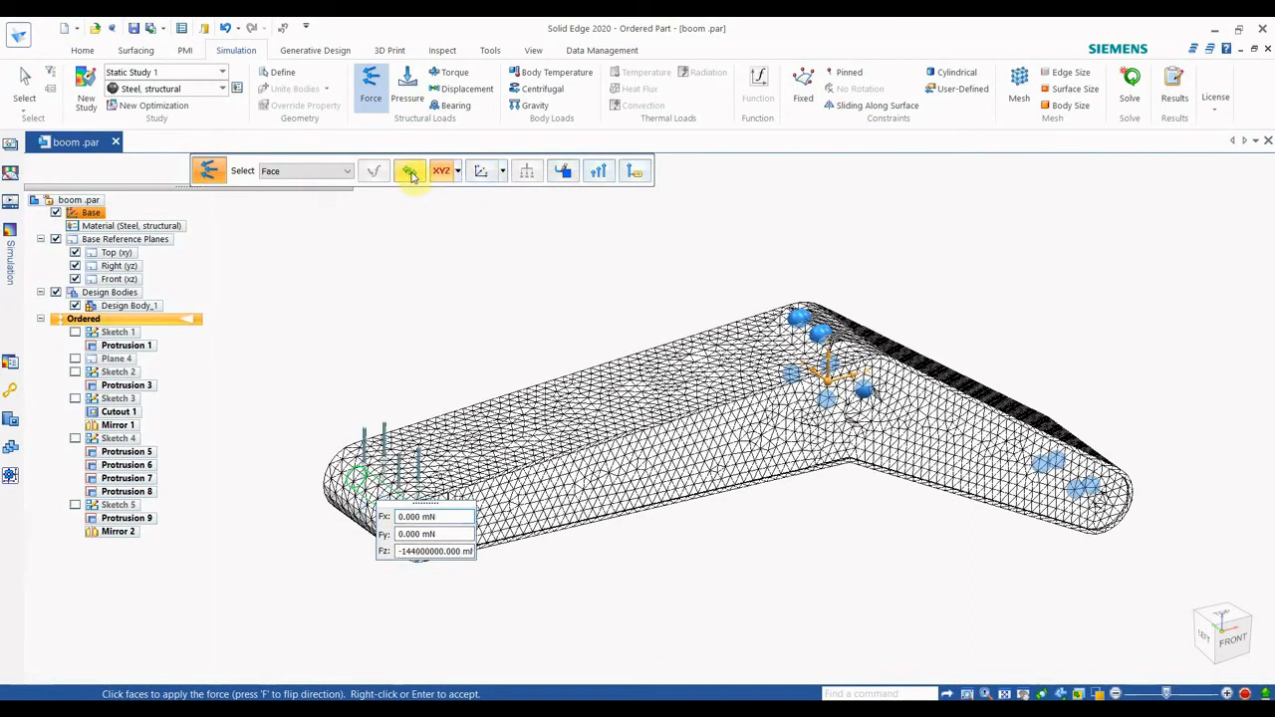
right_click(543, 256)
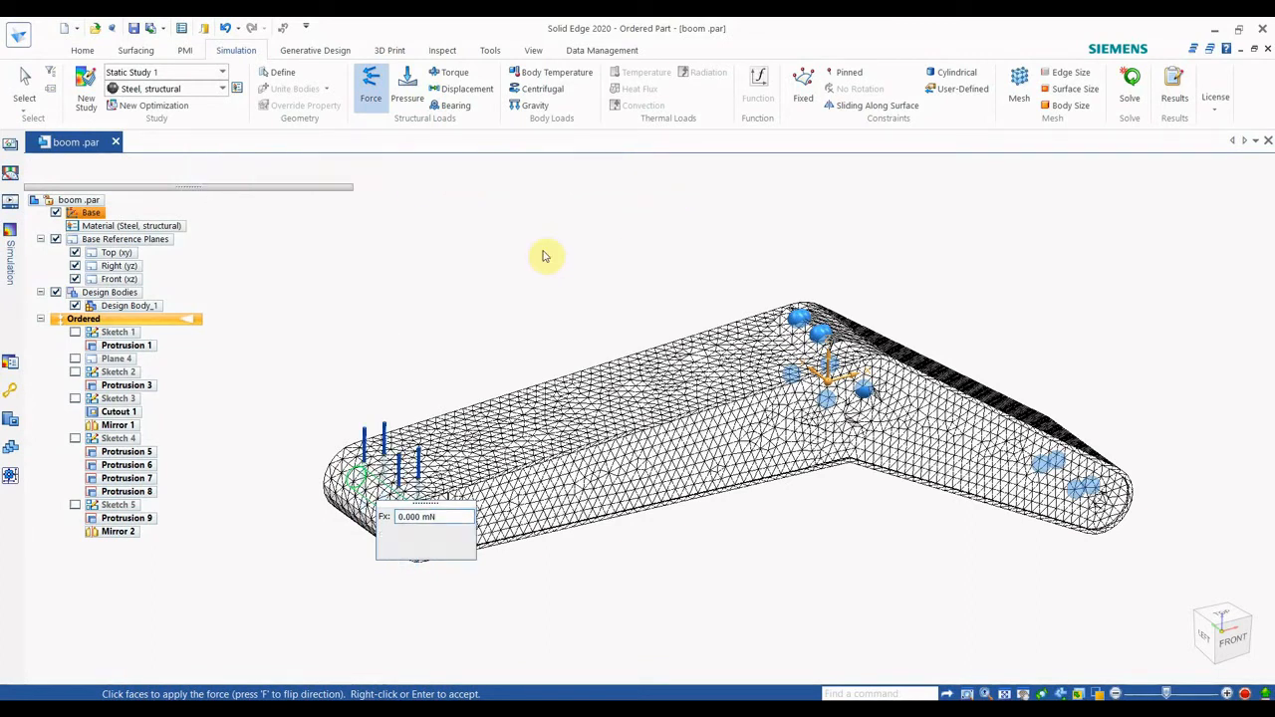
Solve the study again with the corrected force and animate the Von Mises stress result.
left_click(1144, 103)
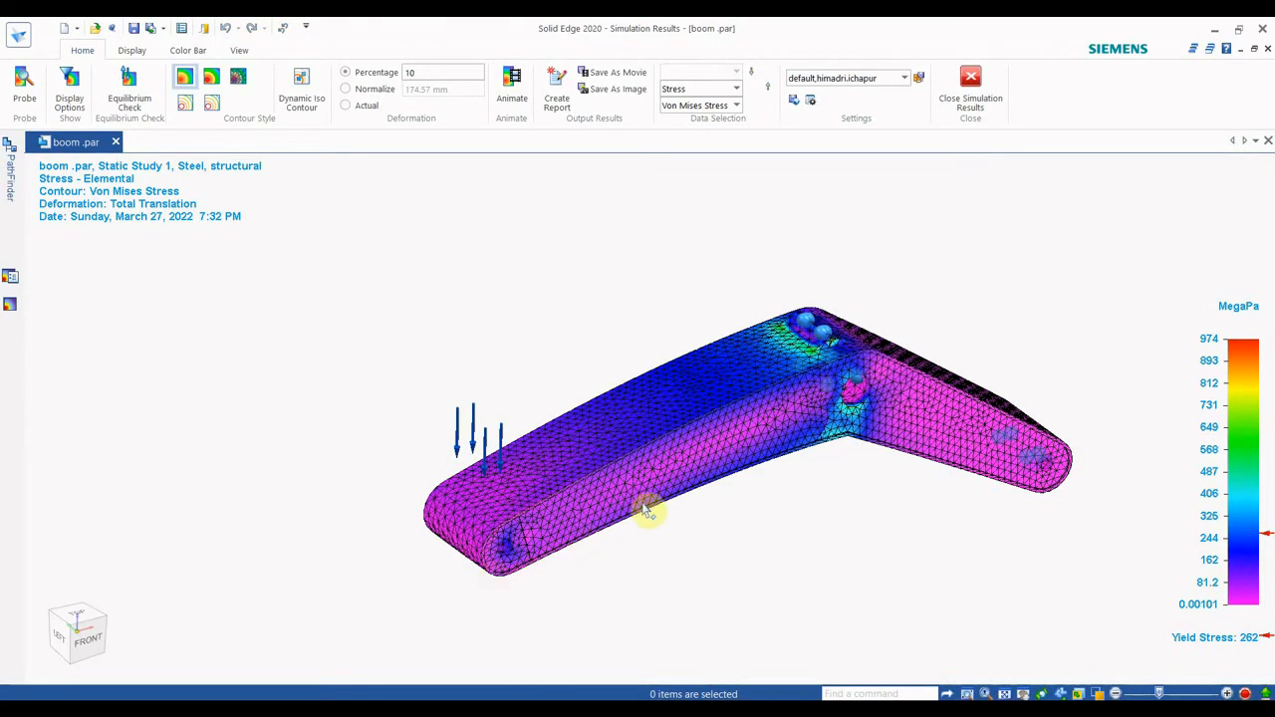
left_click(512, 100)
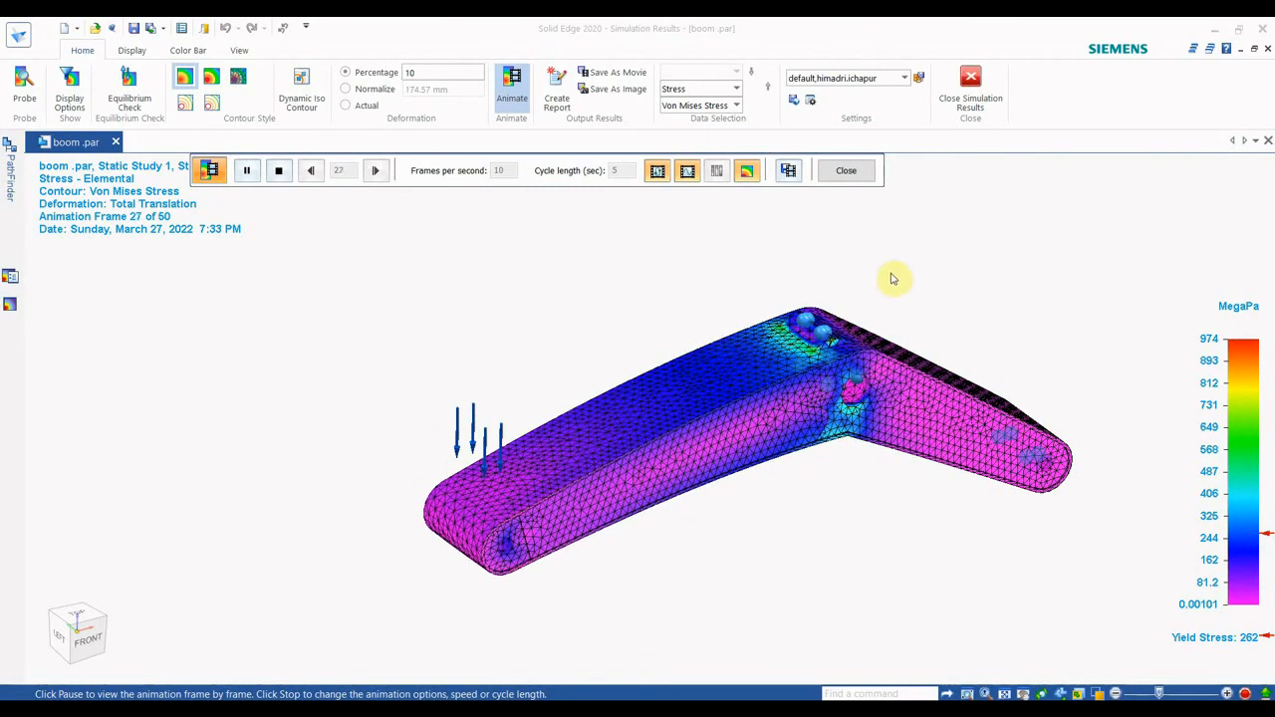
left_click(842, 175)
Switch the results plot to Displacement with Total Translation.
left_click(723, 88)
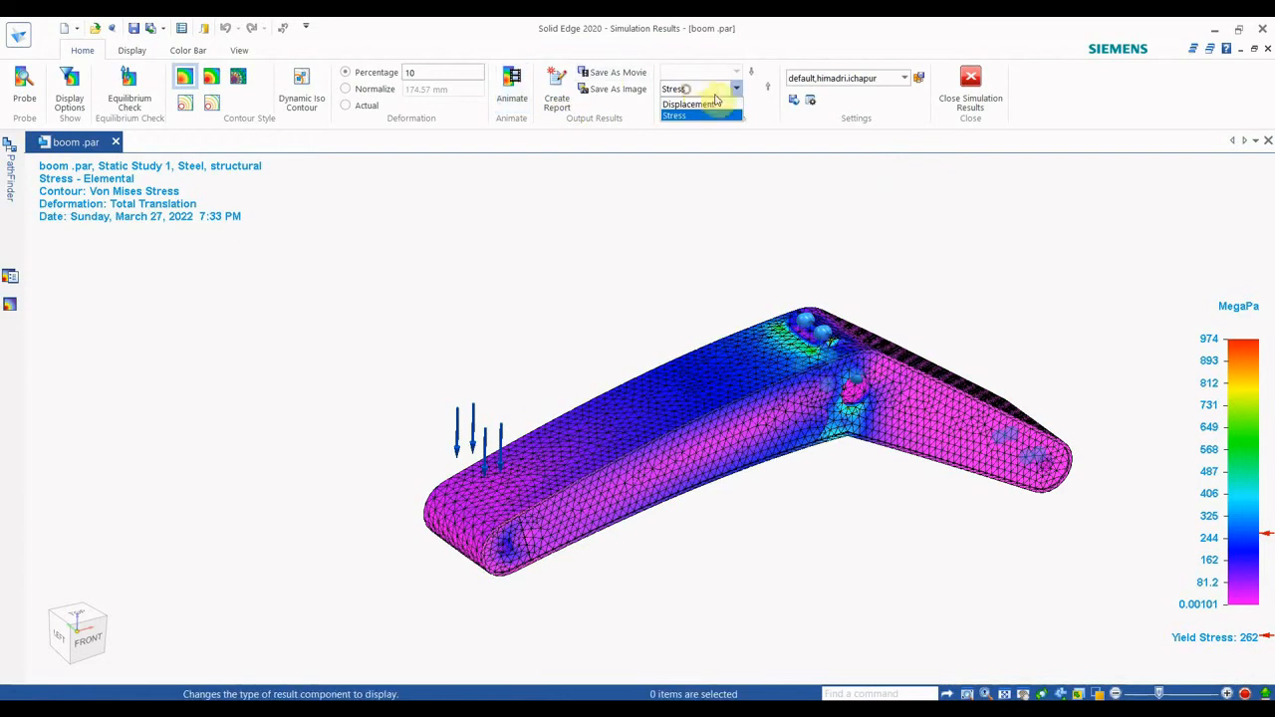
left_click(693, 105)
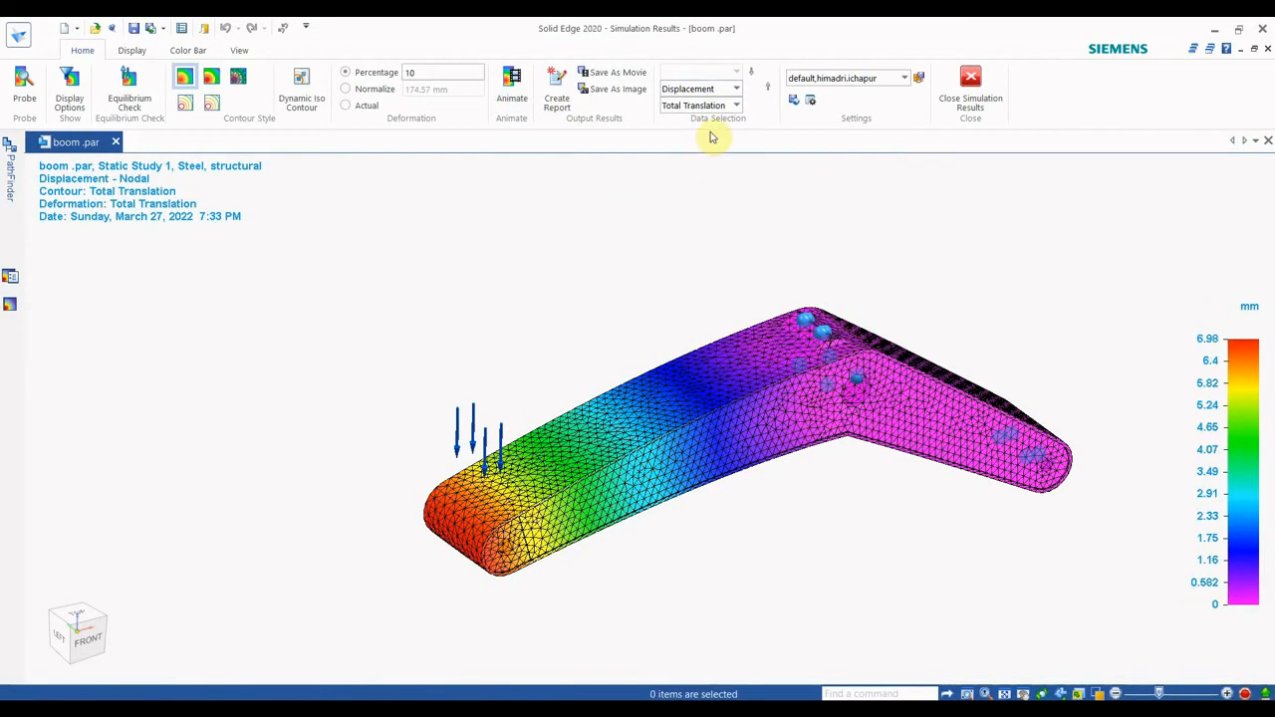
Animate the boom's Total Translation displacement result, and close the animation after viewing it.
left_click(530, 110)
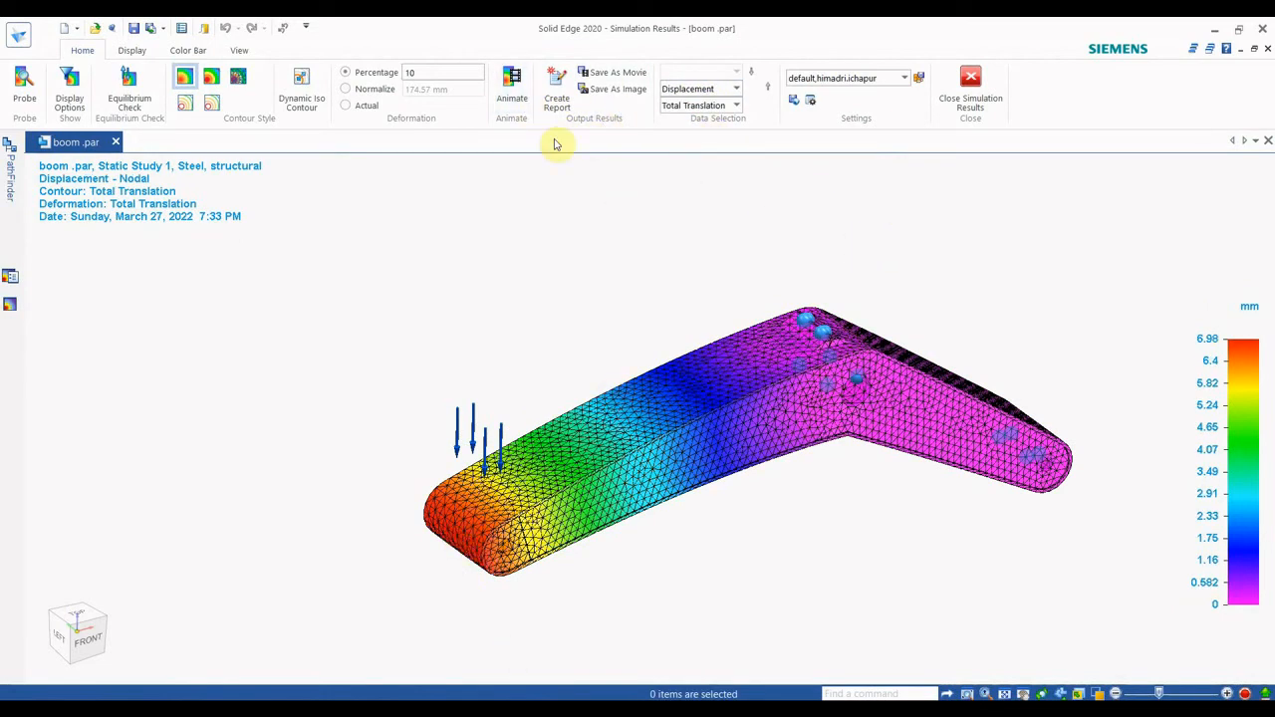
left_click(511, 87)
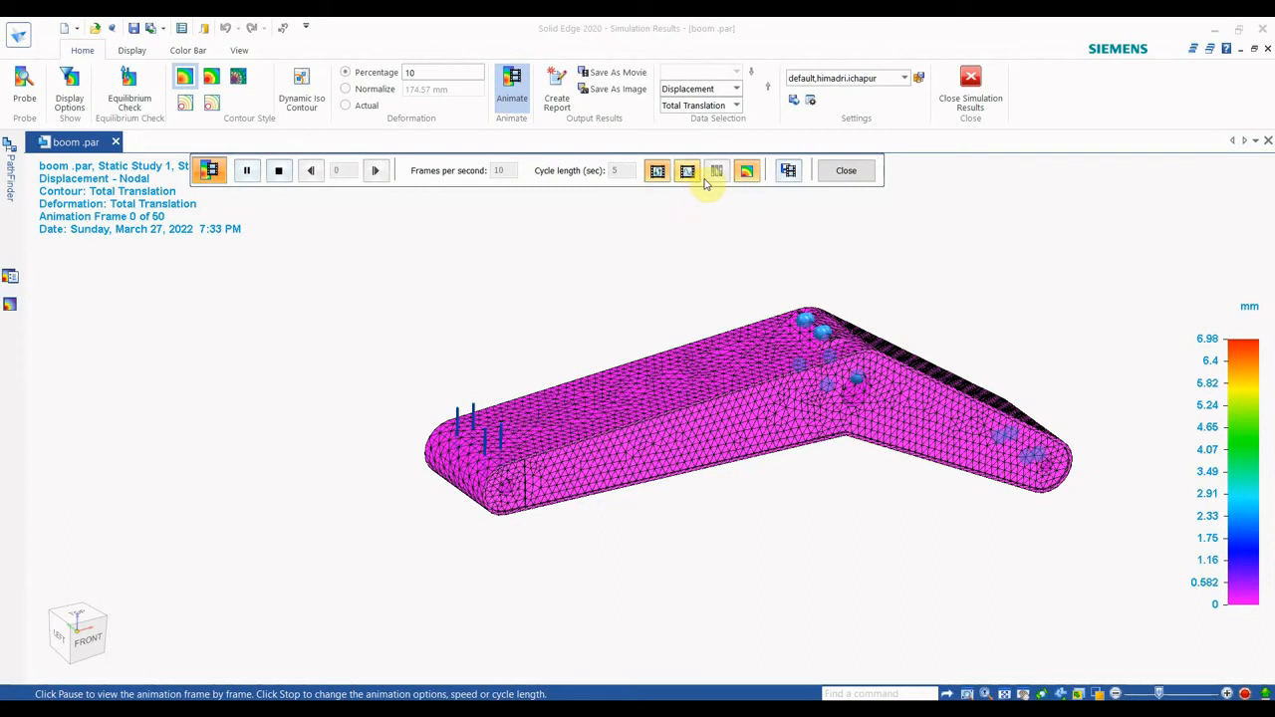
left_click(846, 170)
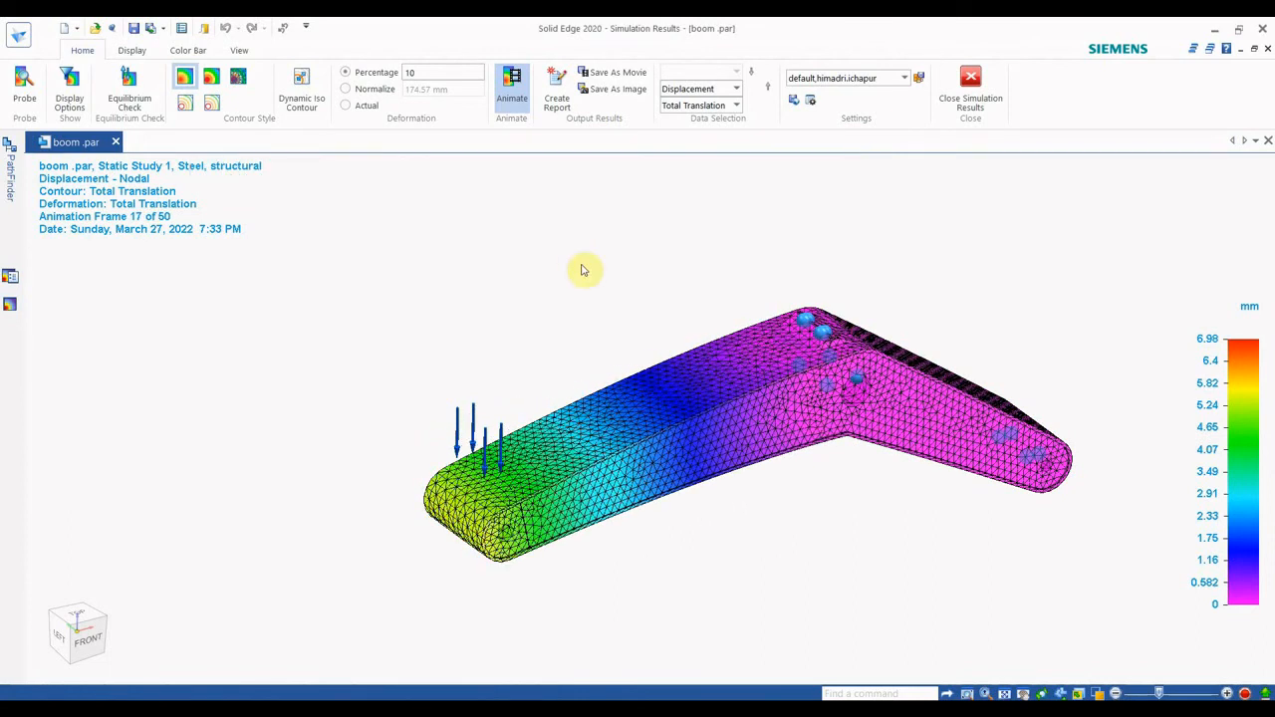
Show the minimum and maximum value markers on the boom's displacement plot.
left_click(130, 51)
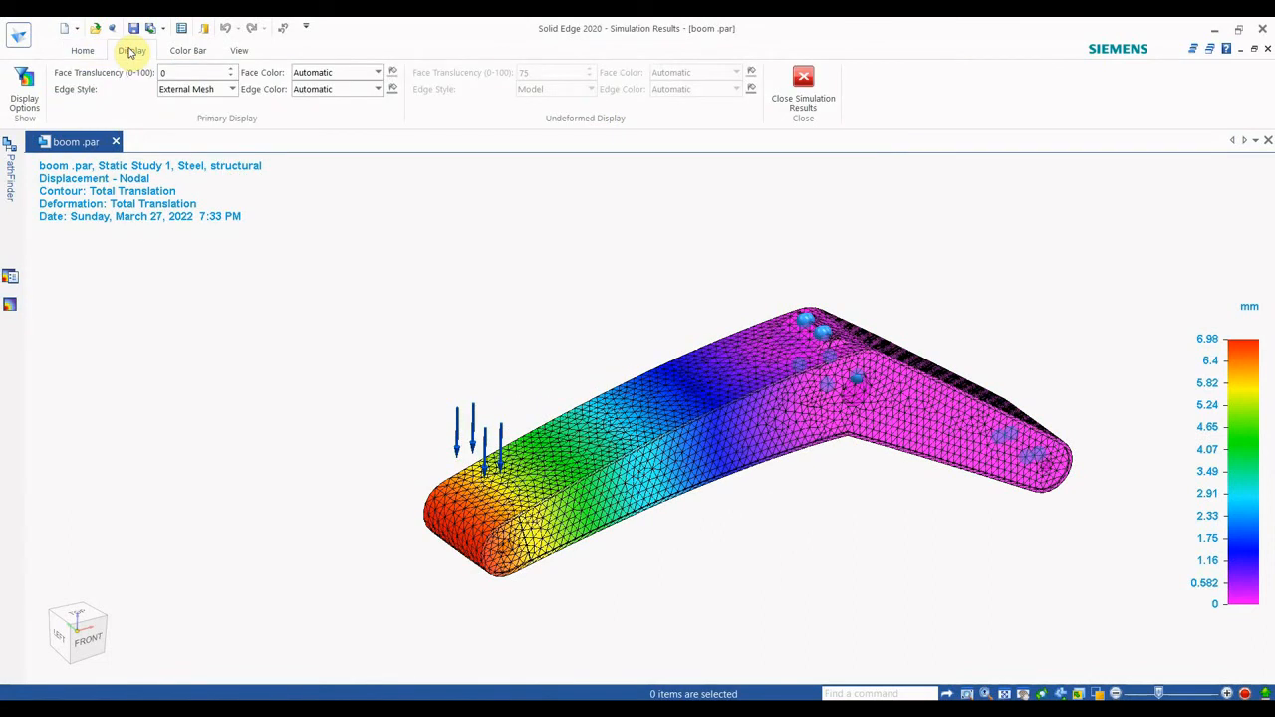
left_click(212, 51)
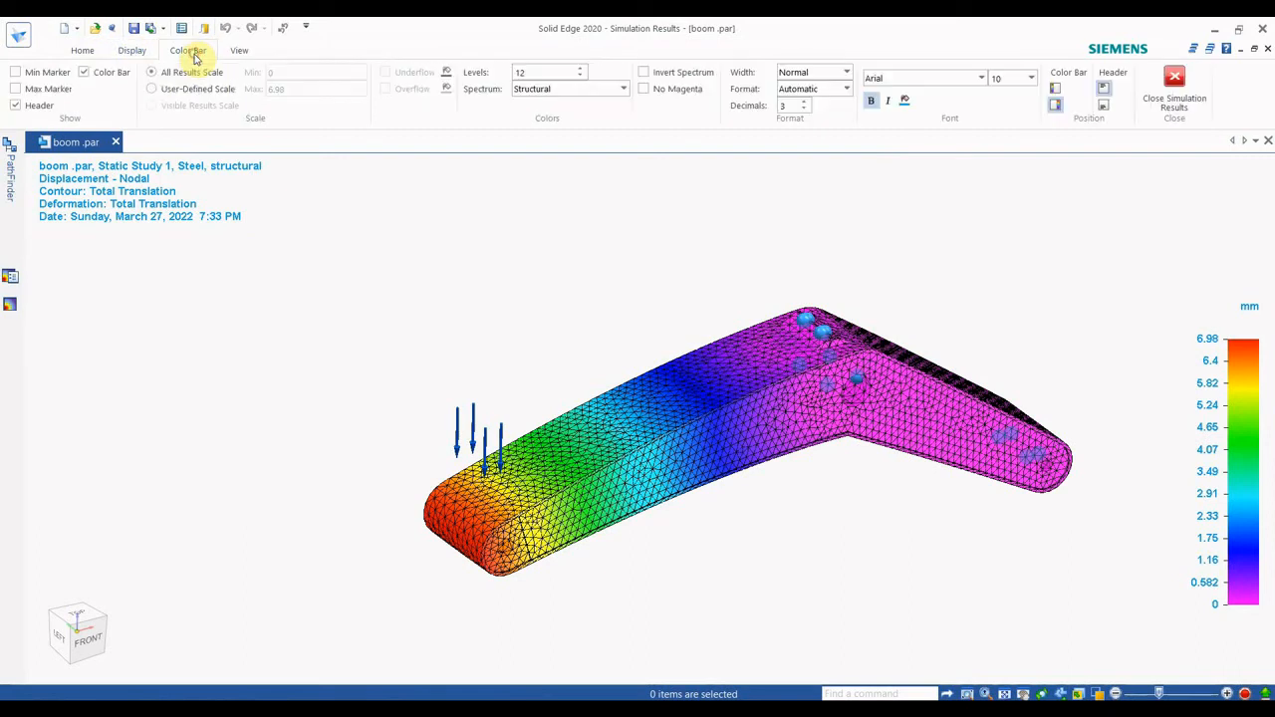
left_click(15, 89)
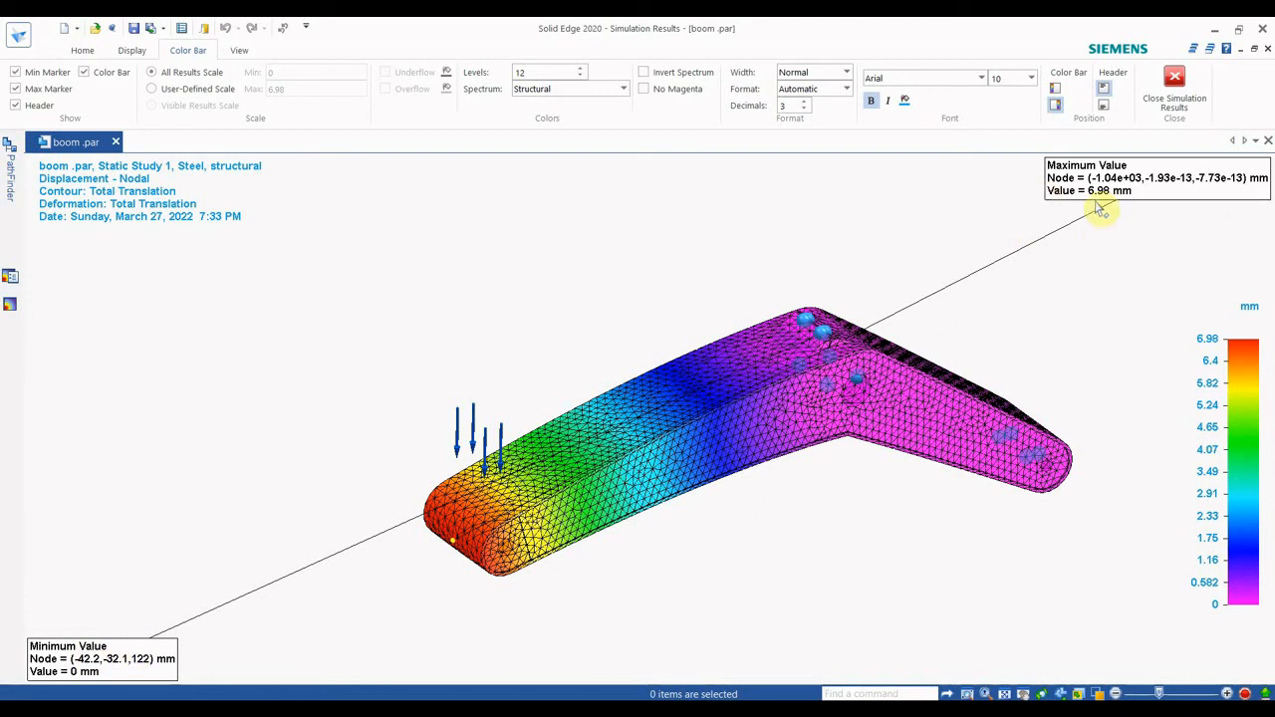
left_click(82, 50)
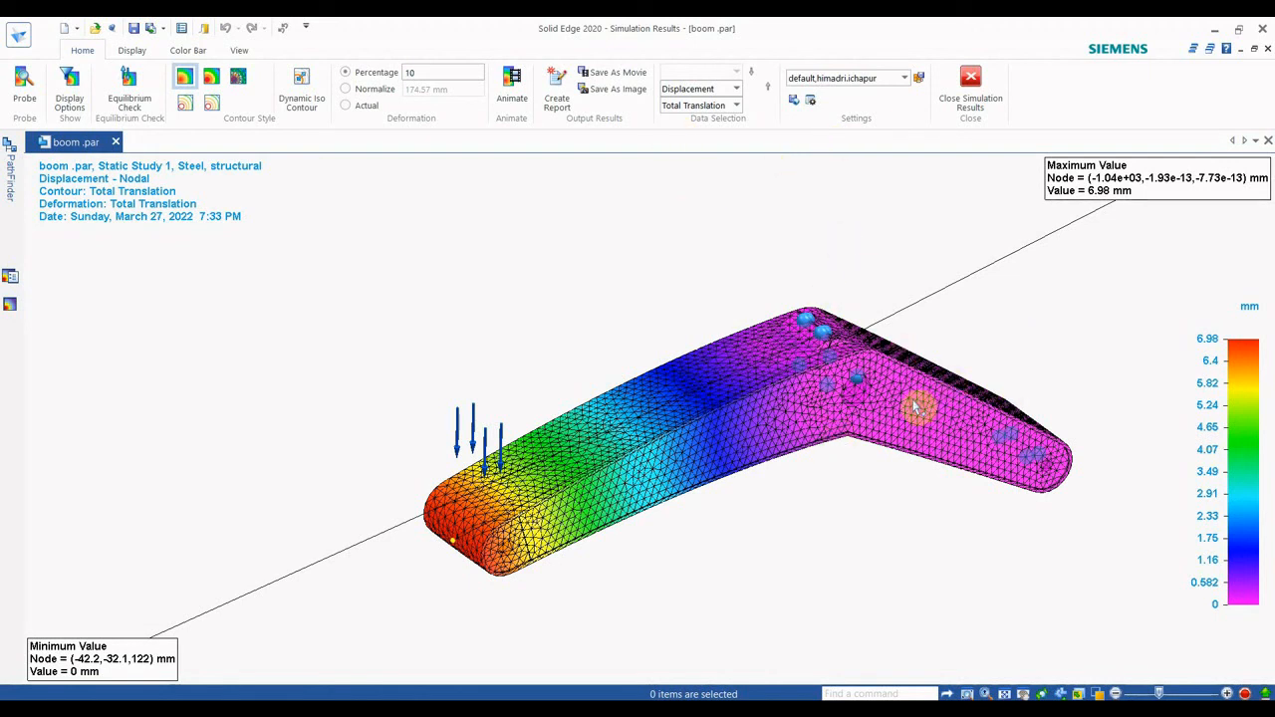
scroll(1028, 450, "up", 3)
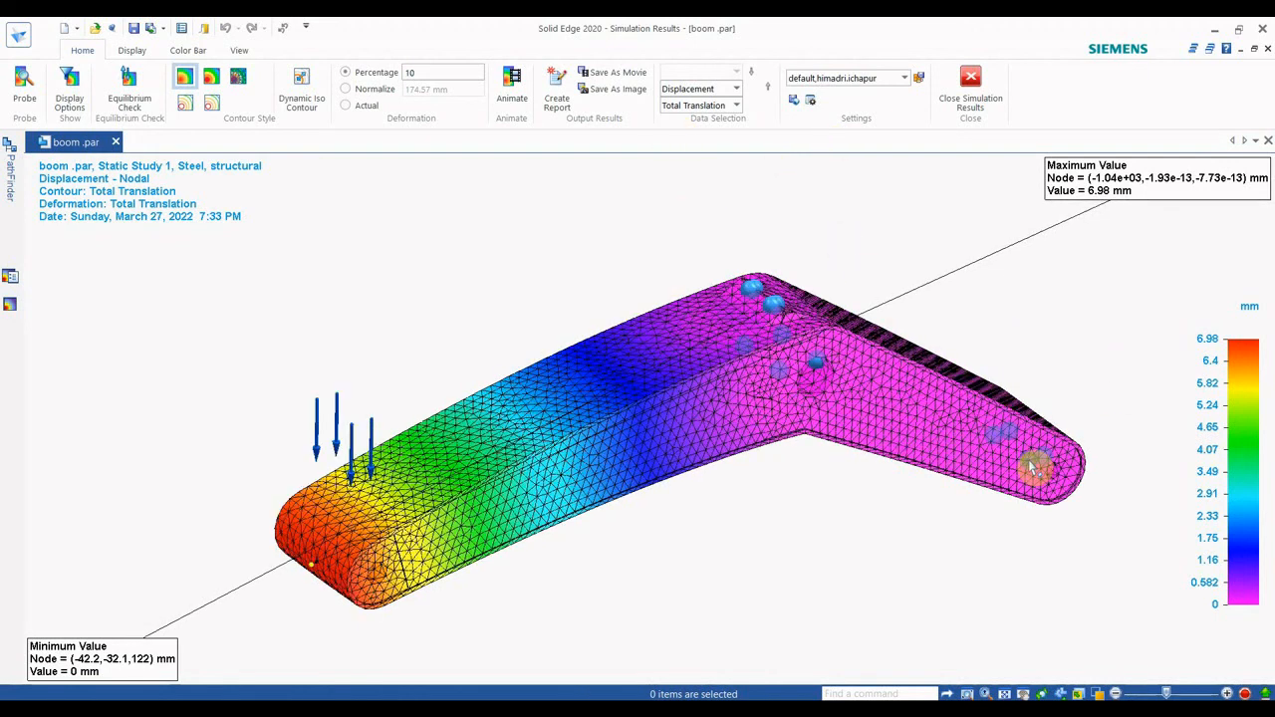
middle_click_drag(1055, 447, 1031, 454)
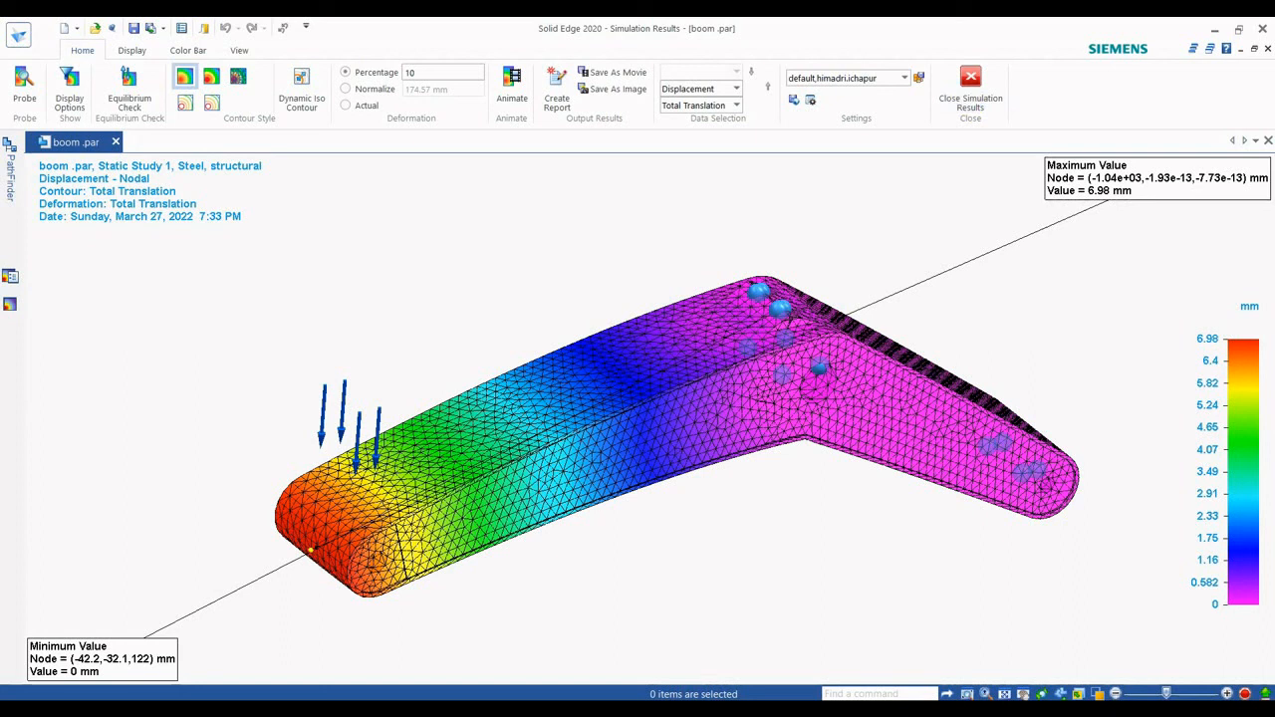
left_click(1101, 691)
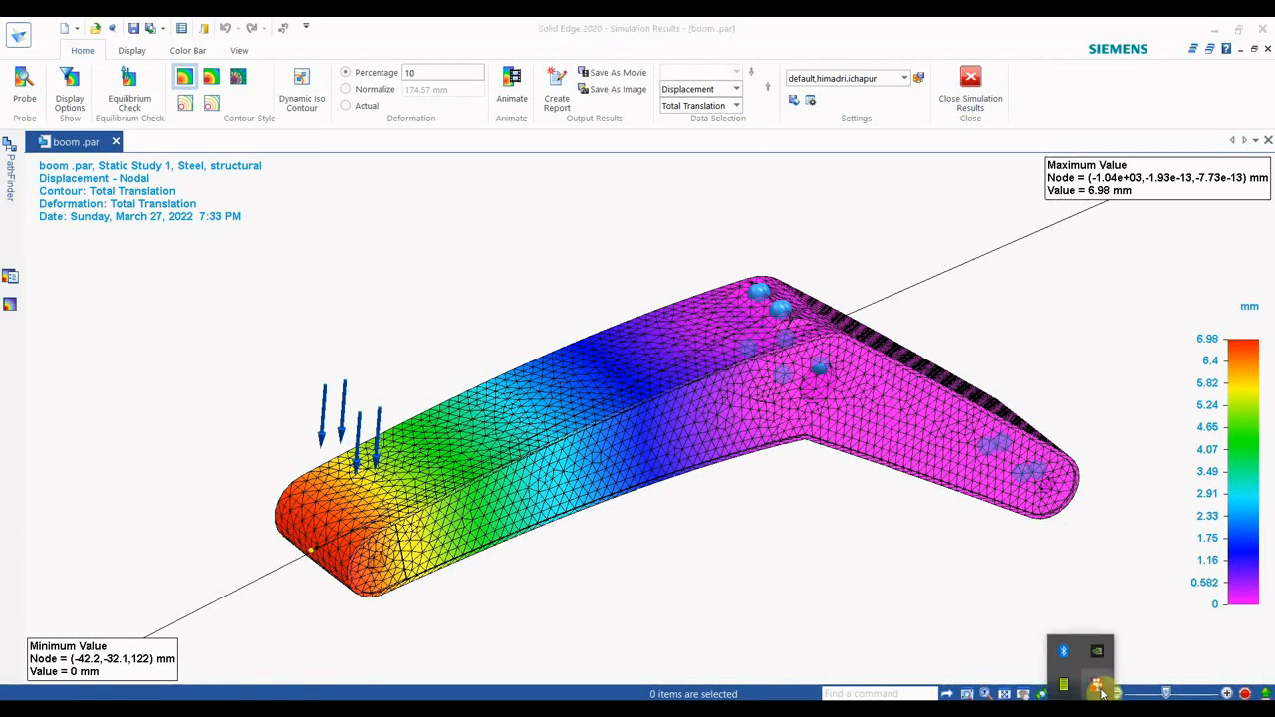